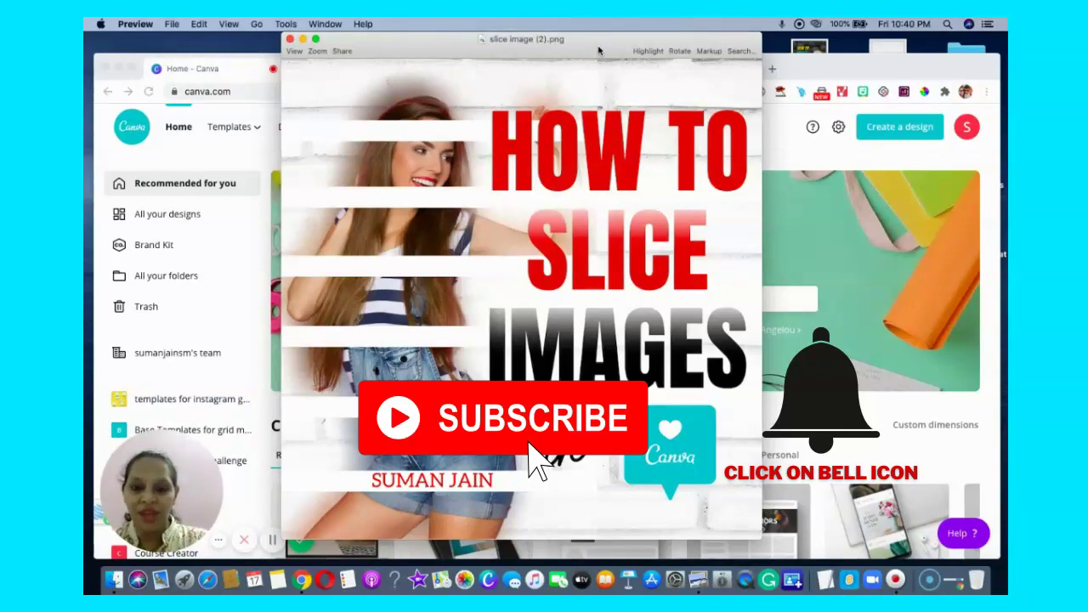
# Step: Close the Preview window showing slice image (2).png to reveal the Canva home page
pyautogui.click(290, 39)
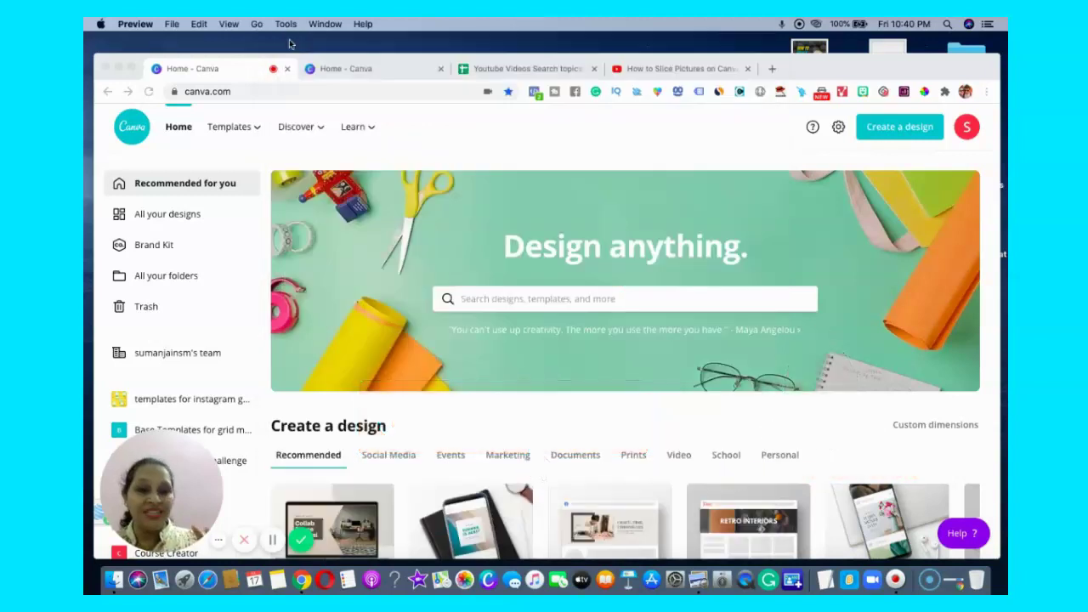
# Step: Create a new blank Instagram Post design from the Create a design list
pyautogui.click(906, 127)
pyautogui.click(903, 129)
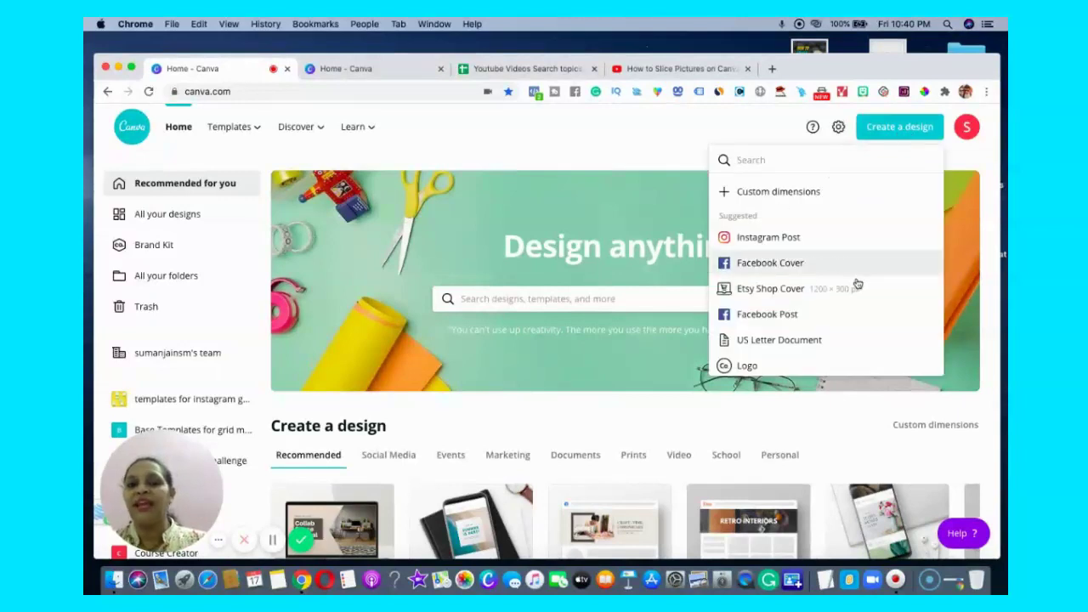
pyautogui.click(768, 238)
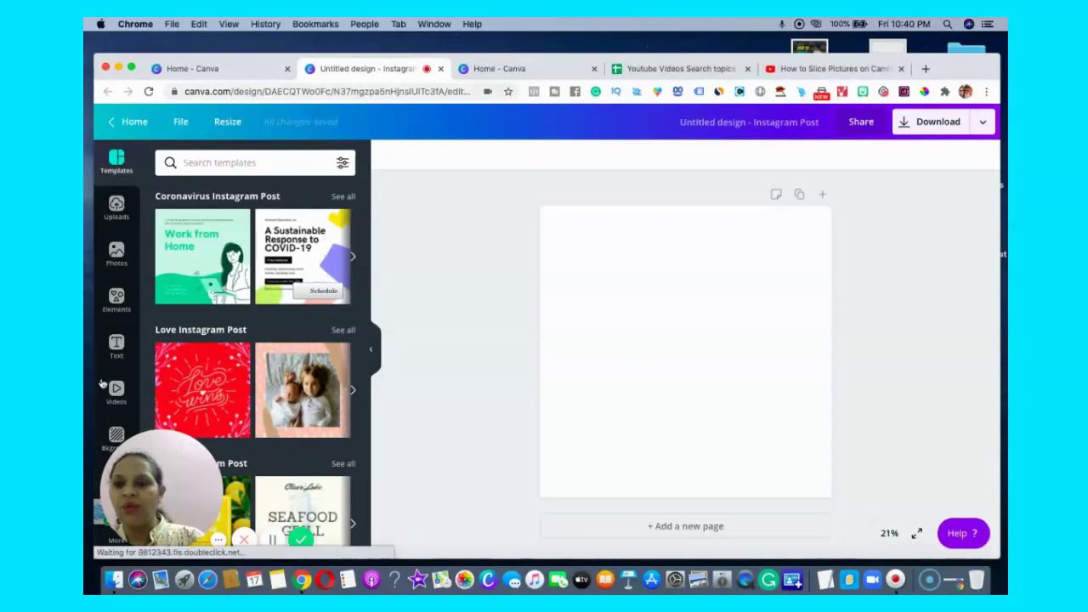
# Step: Fill the page with the first Grids element, a sky, cloud and green hills scene
pyautogui.click(116, 298)
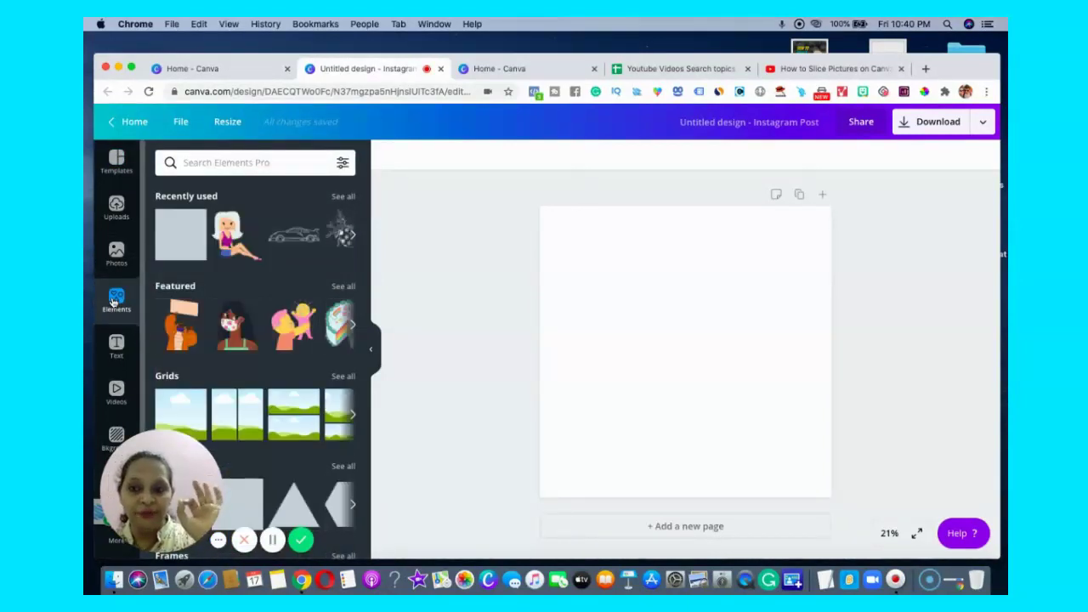
pyautogui.click(178, 411)
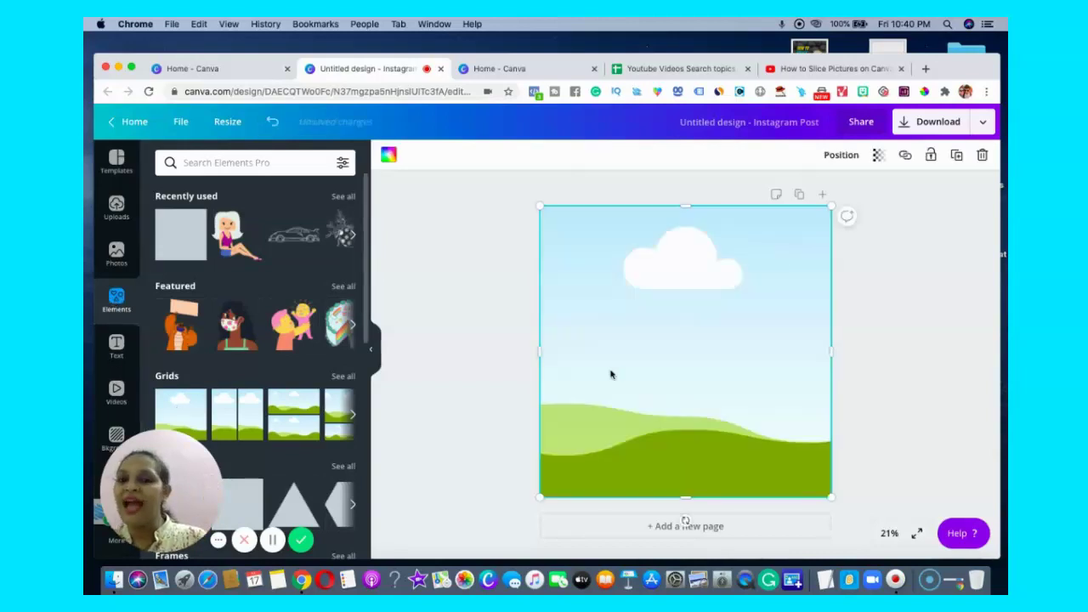
pyautogui.click(942, 383)
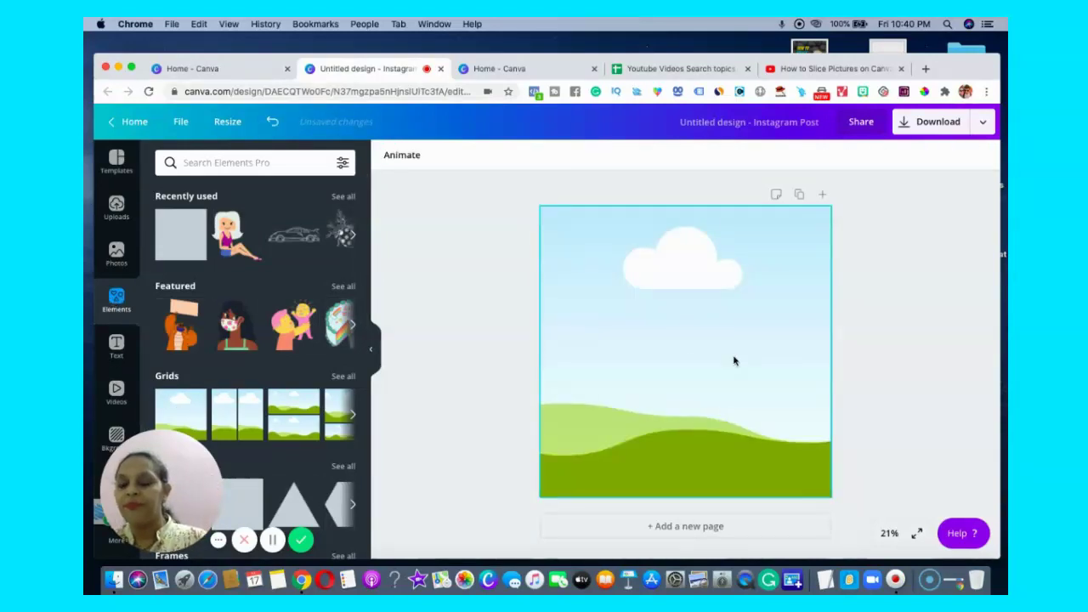
pyautogui.click(698, 349)
pyautogui.click(911, 287)
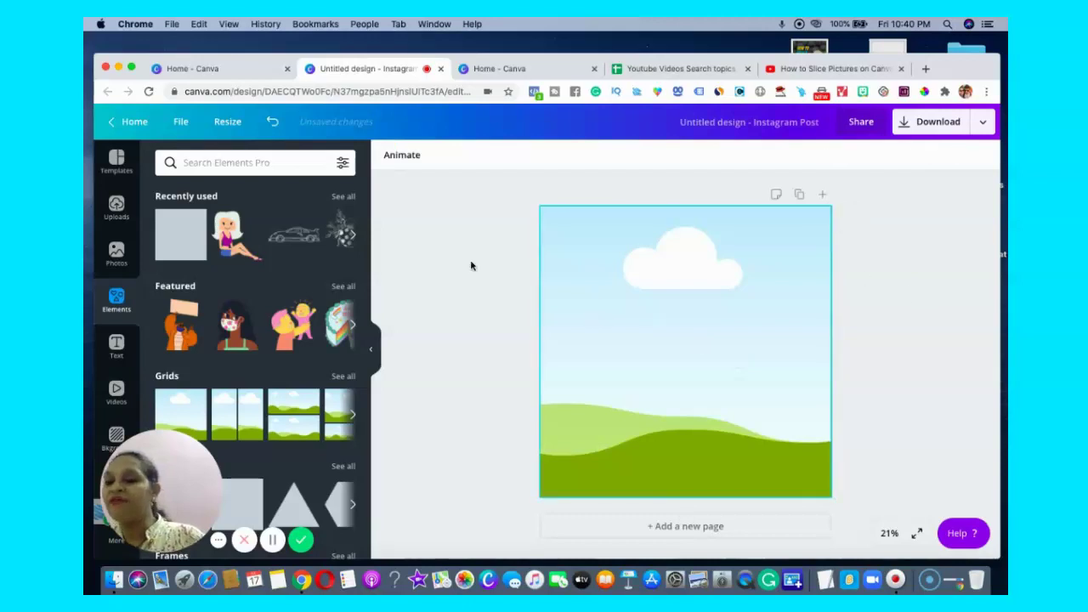
pyautogui.click(110, 255)
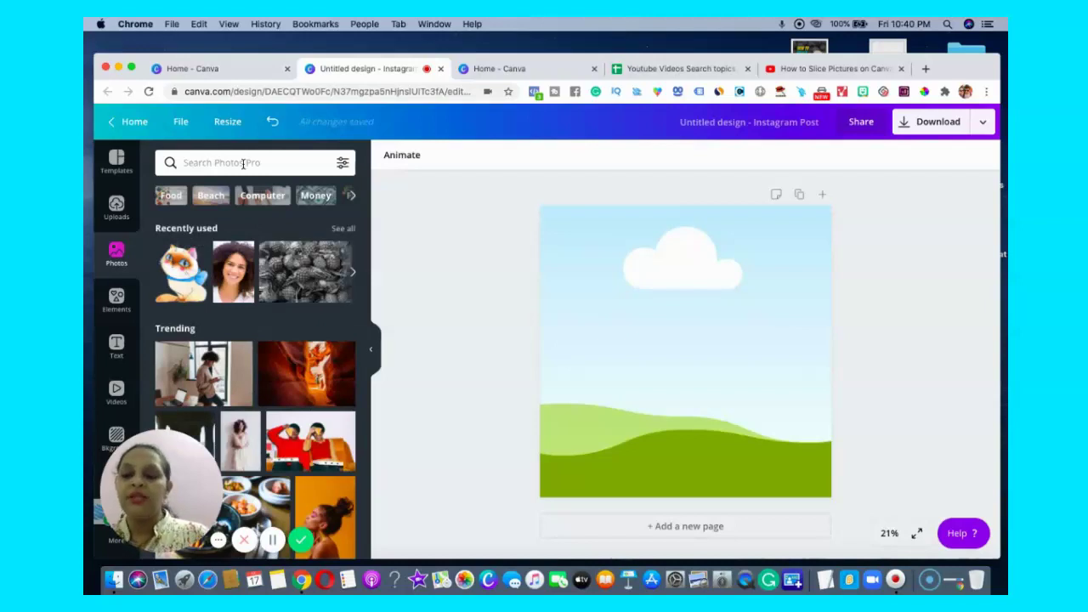
# Step: Search Photos for 'happy' and scroll the results to the woman-on-pink photo
pyautogui.click(243, 163)
pyautogui.write('happ')
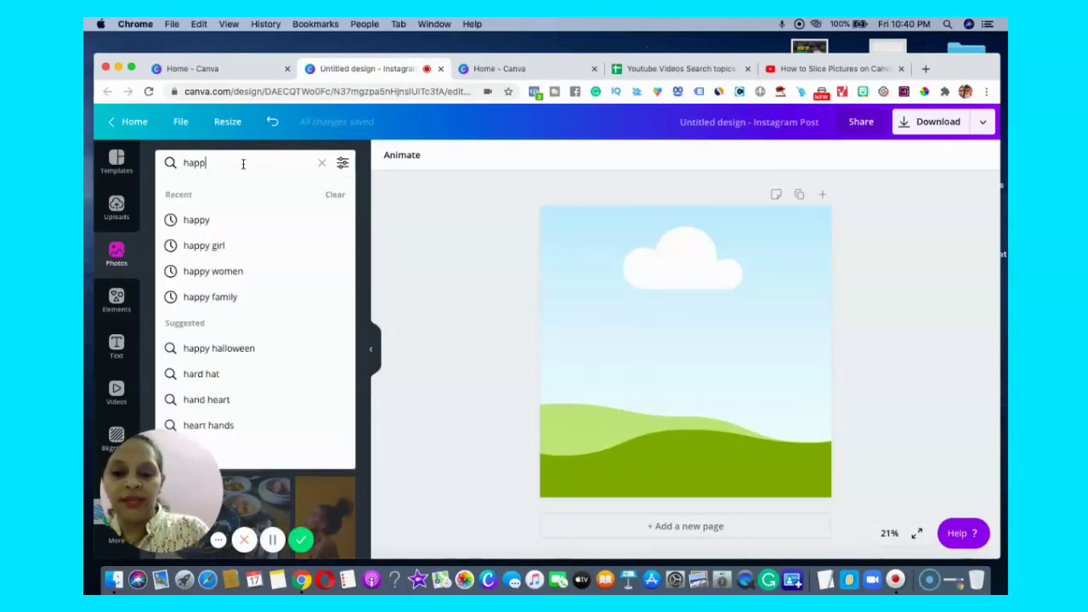
pyautogui.write('y')
pyautogui.press('Return')
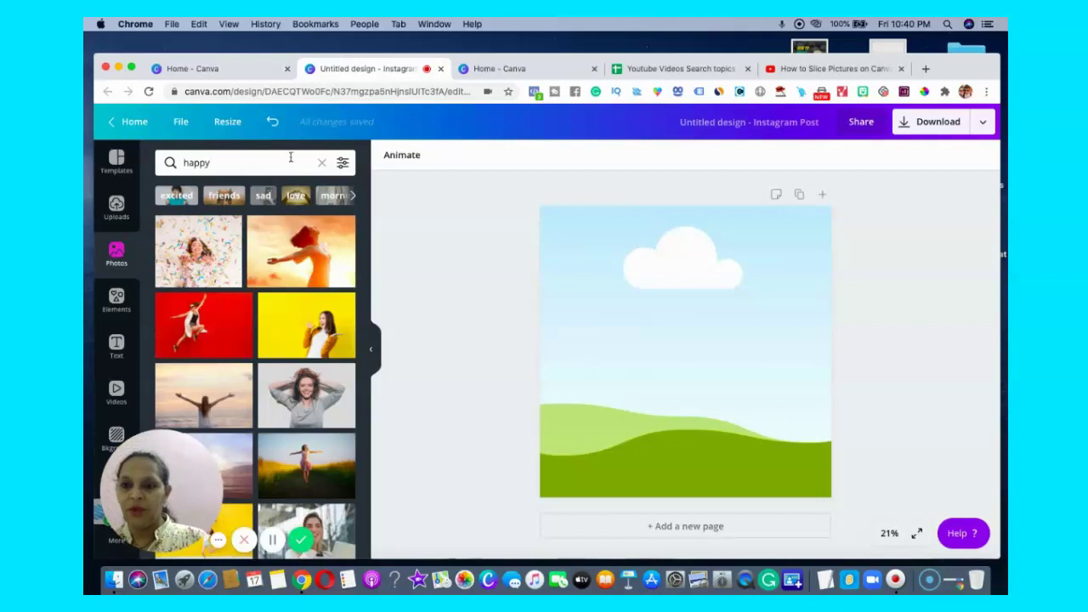
pyautogui.scroll(-1, 365, 328)
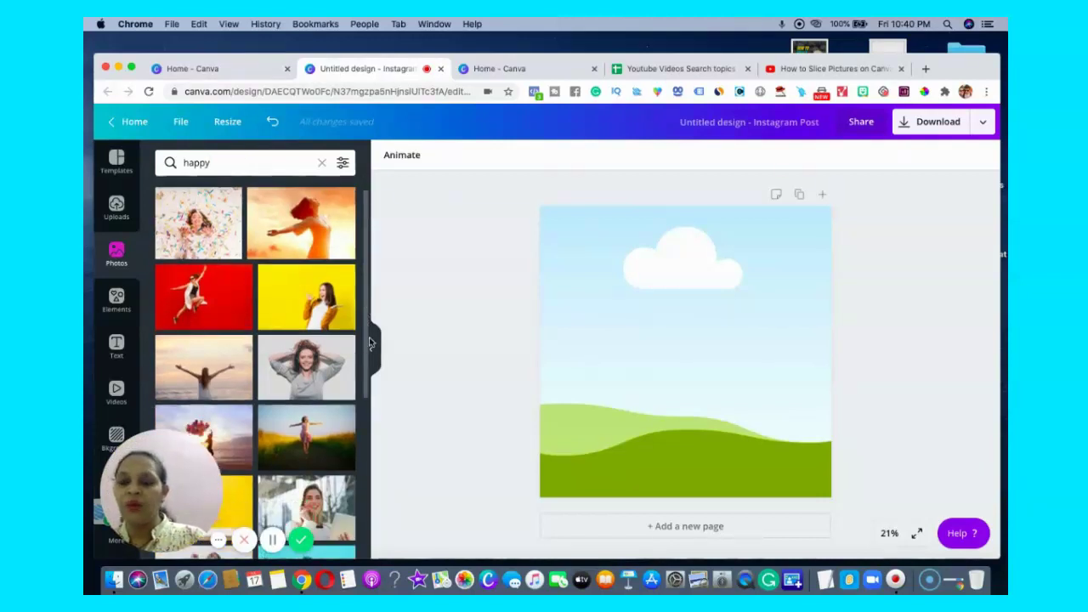
pyautogui.scroll(-5, 369, 343)
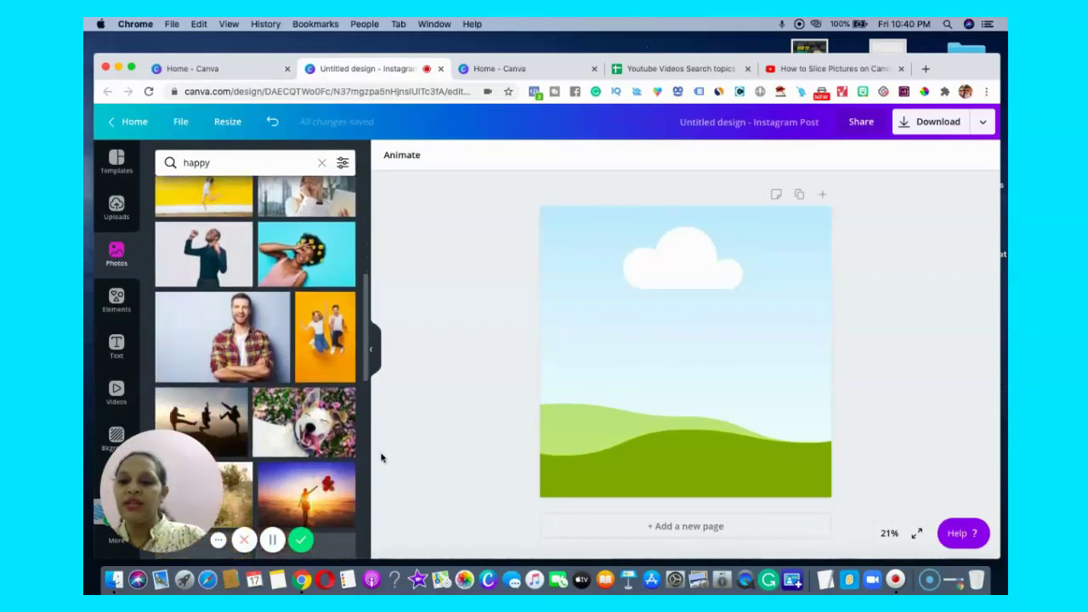
pyautogui.scroll(-10, 381, 458)
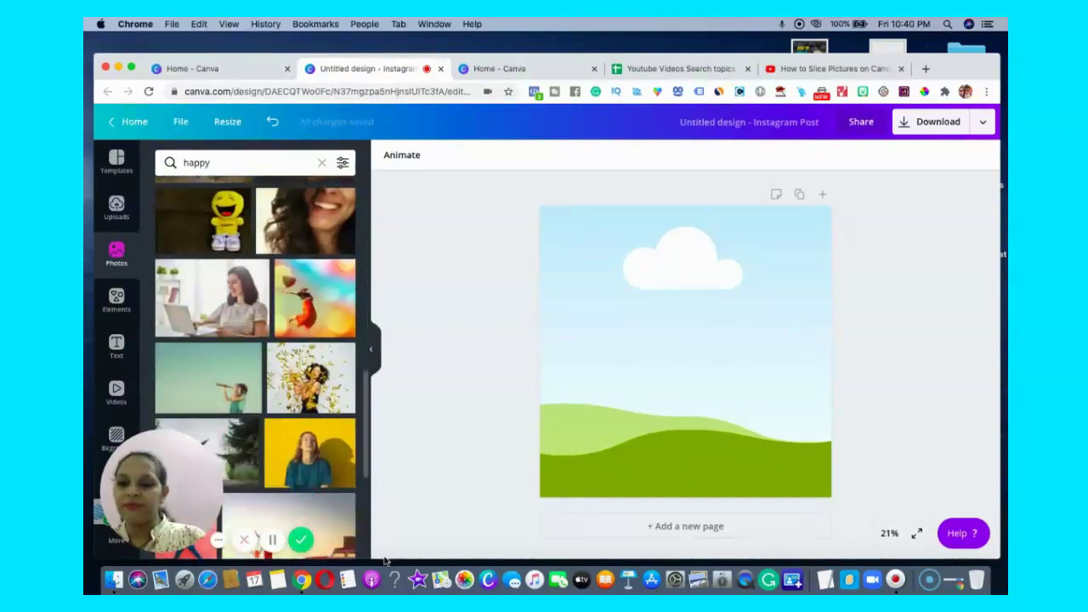
pyautogui.scroll(-5, 384, 561)
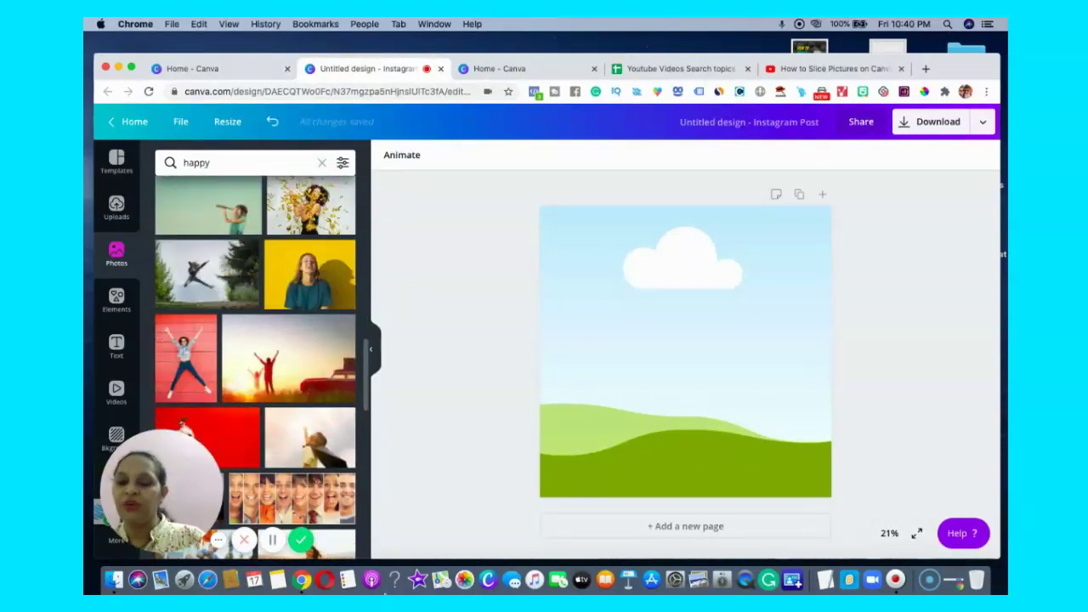
pyautogui.scroll(-3, 368, 427)
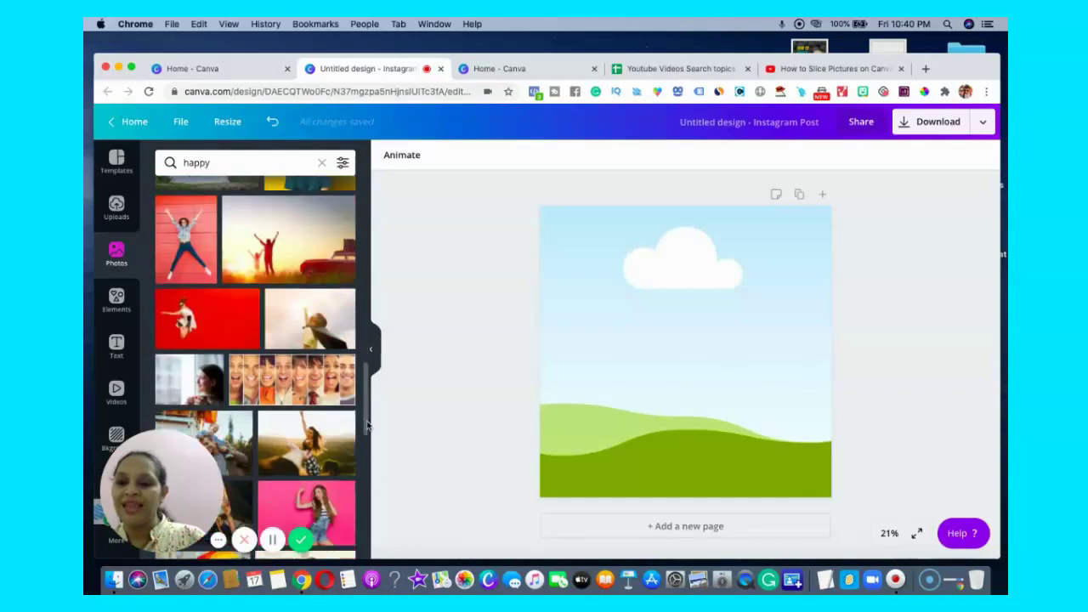
pyautogui.scroll(-5, 367, 427)
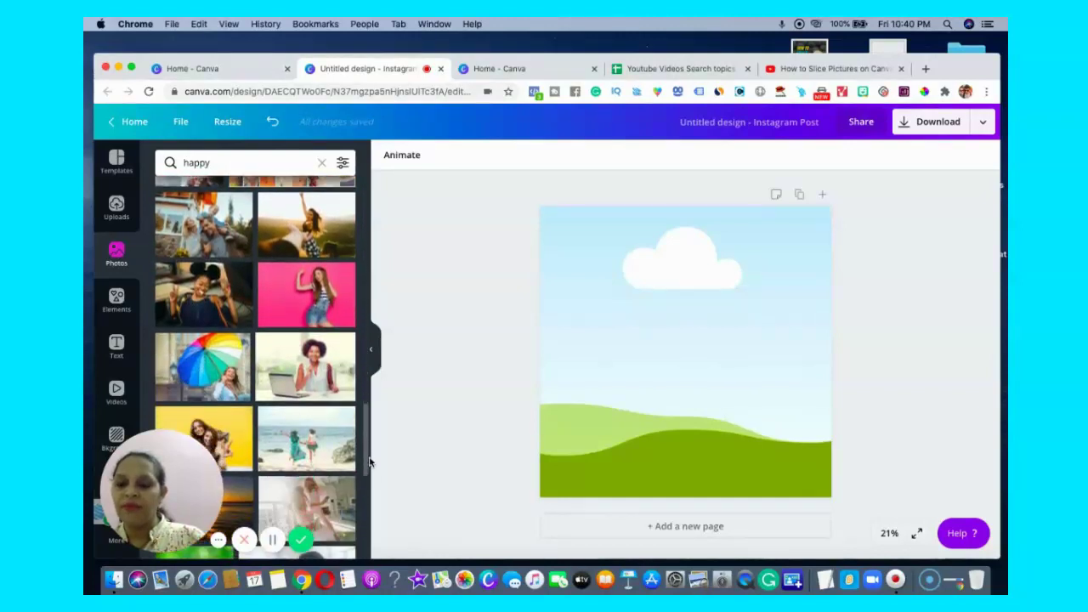
pyautogui.scroll(-3, 370, 462)
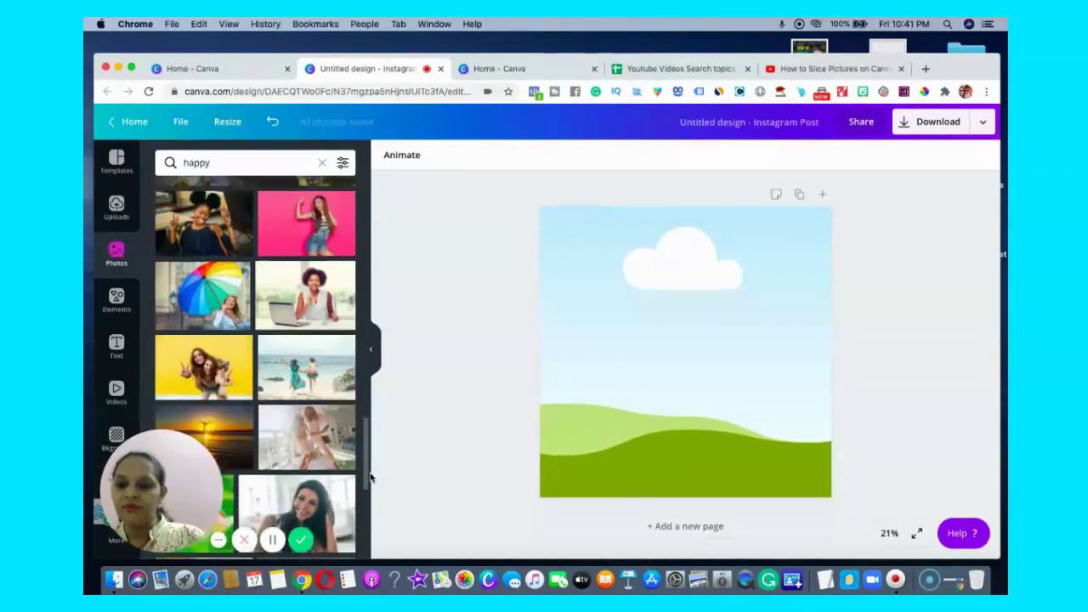
pyautogui.scroll(2, 371, 478)
# Step: Add the woman-on-pink photo and drop it onto the grid as the page background
pyautogui.click(300, 277)
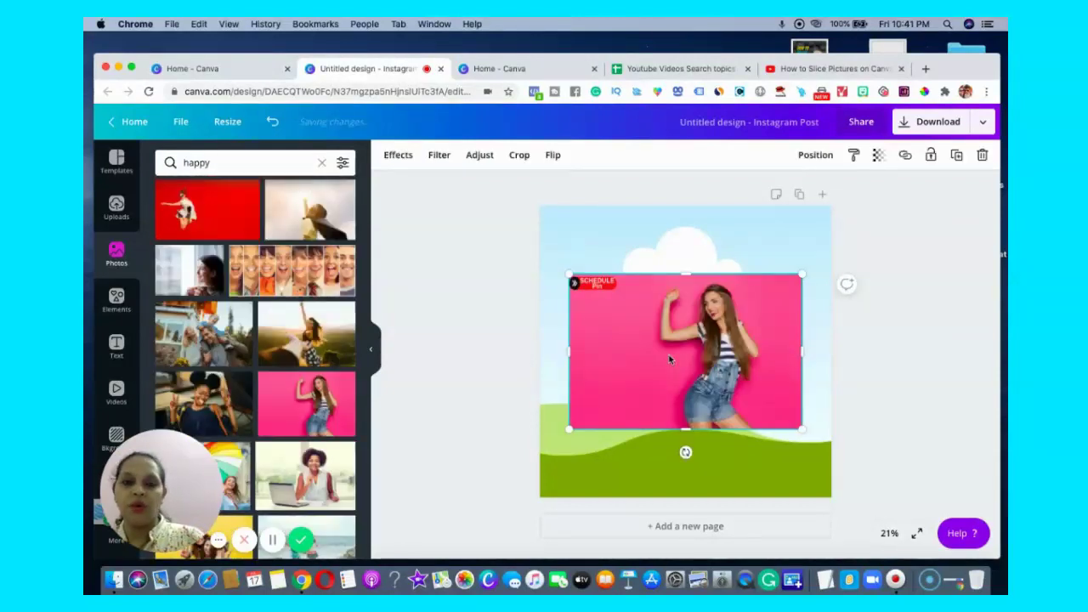
pyautogui.moveTo(558, 297); pyautogui.dragTo(558, 296)
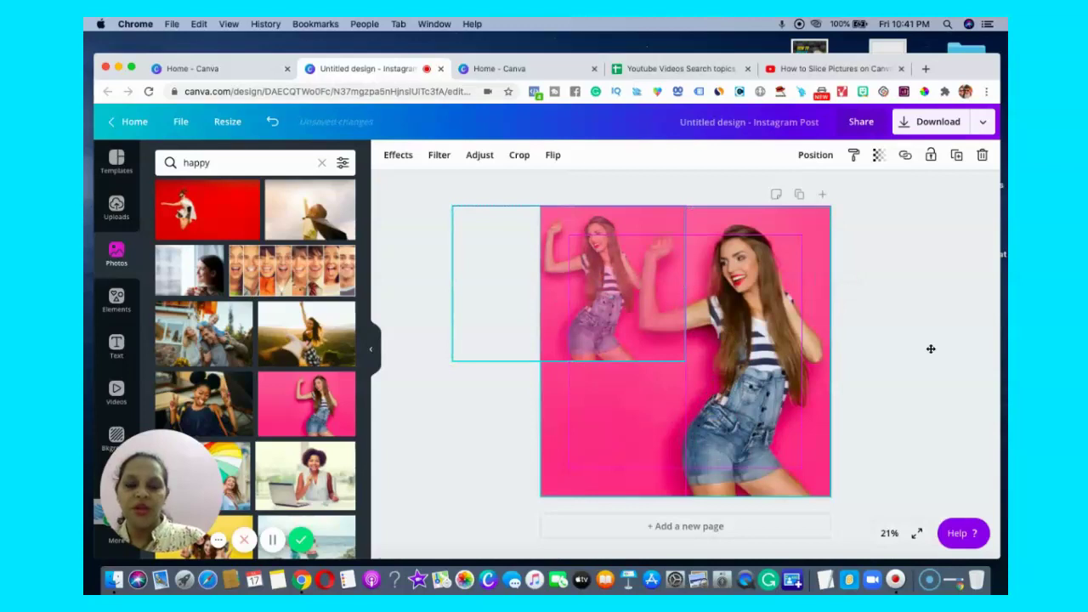
pyautogui.moveTo(931, 348); pyautogui.dragTo(970, 355)
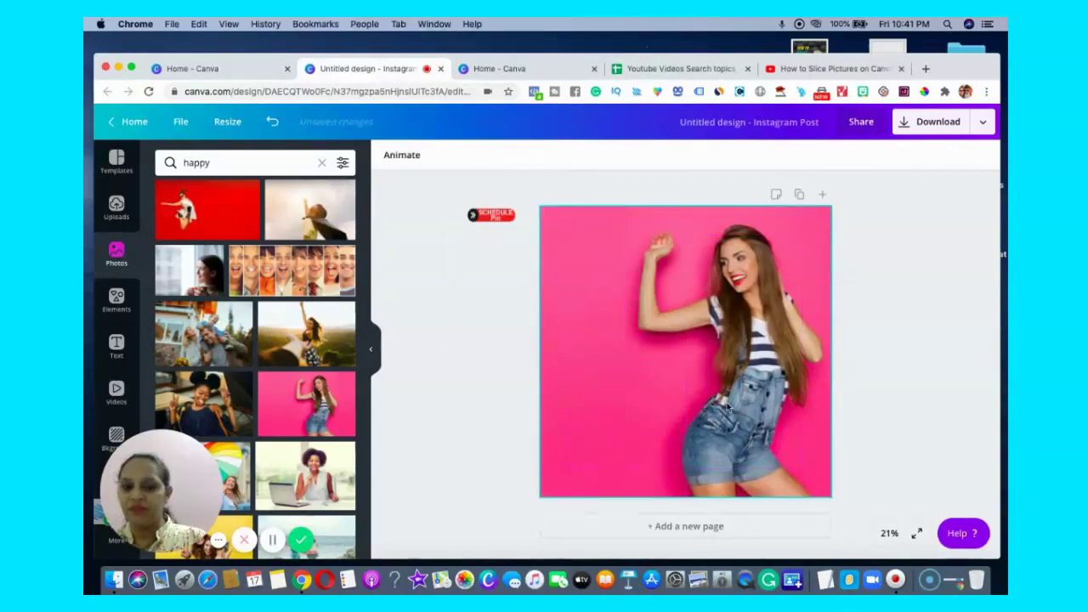
# Step: Shift the background photo left within its crop so the woman sits nearer the centre
pyautogui.click(729, 409)
pyautogui.doubleClick(729, 409)
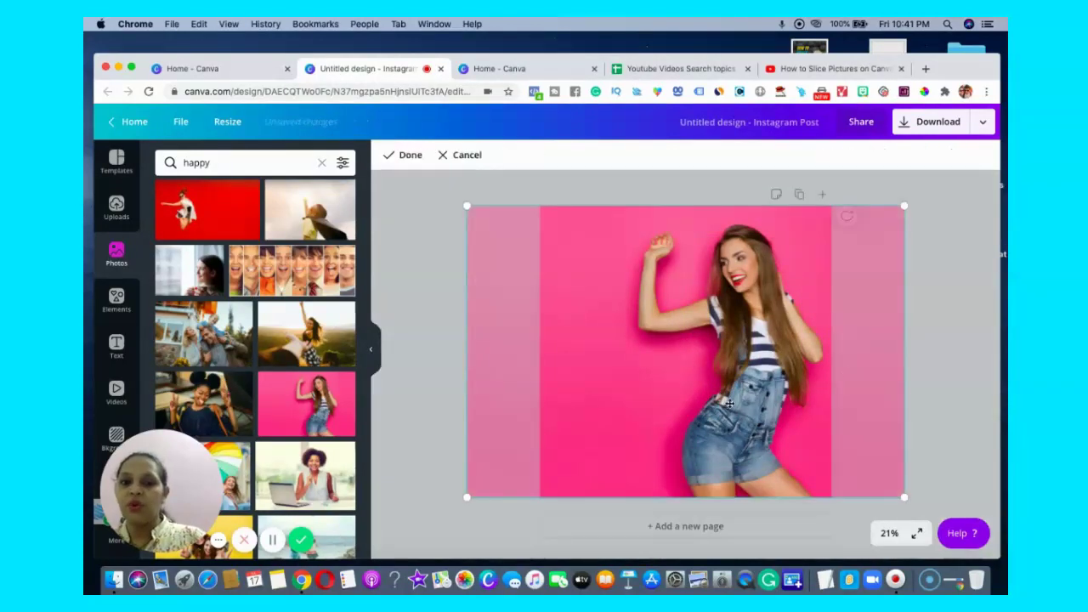
pyautogui.moveTo(786, 391); pyautogui.dragTo(715, 391)
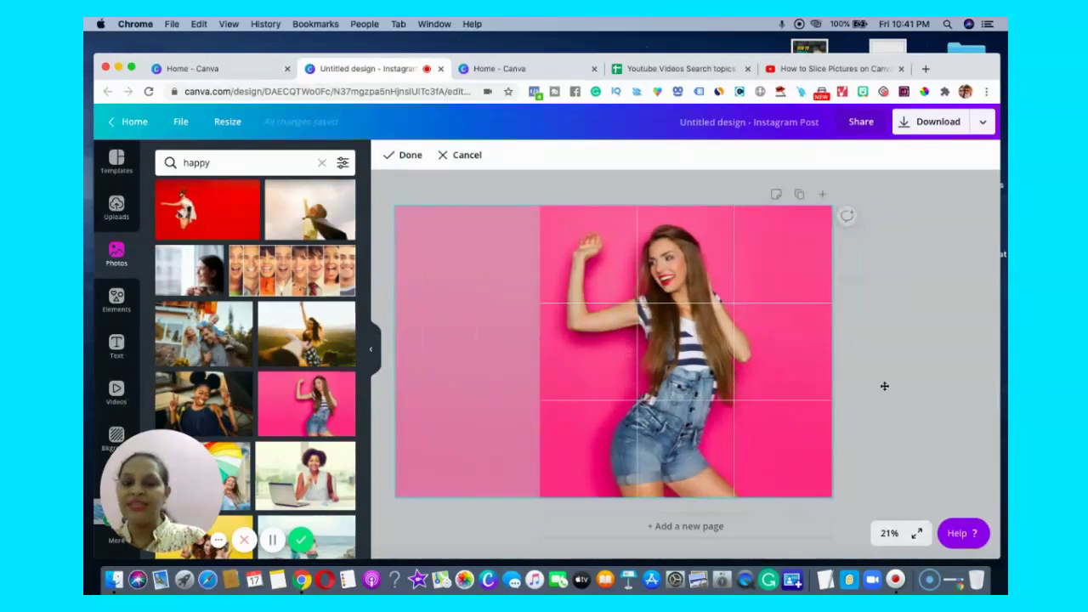
pyautogui.click(946, 392)
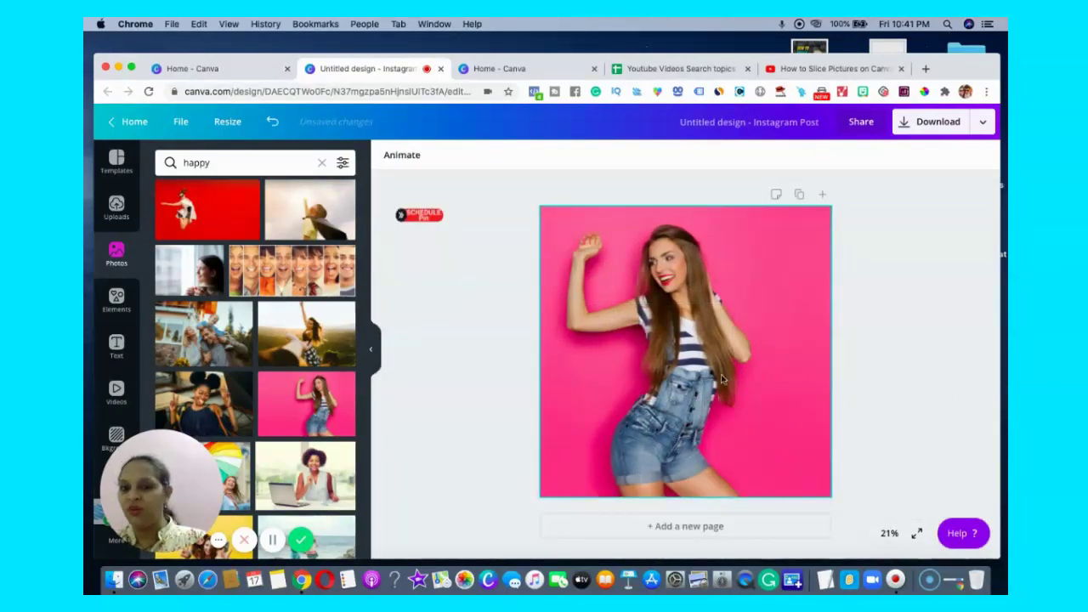
pyautogui.click(702, 388)
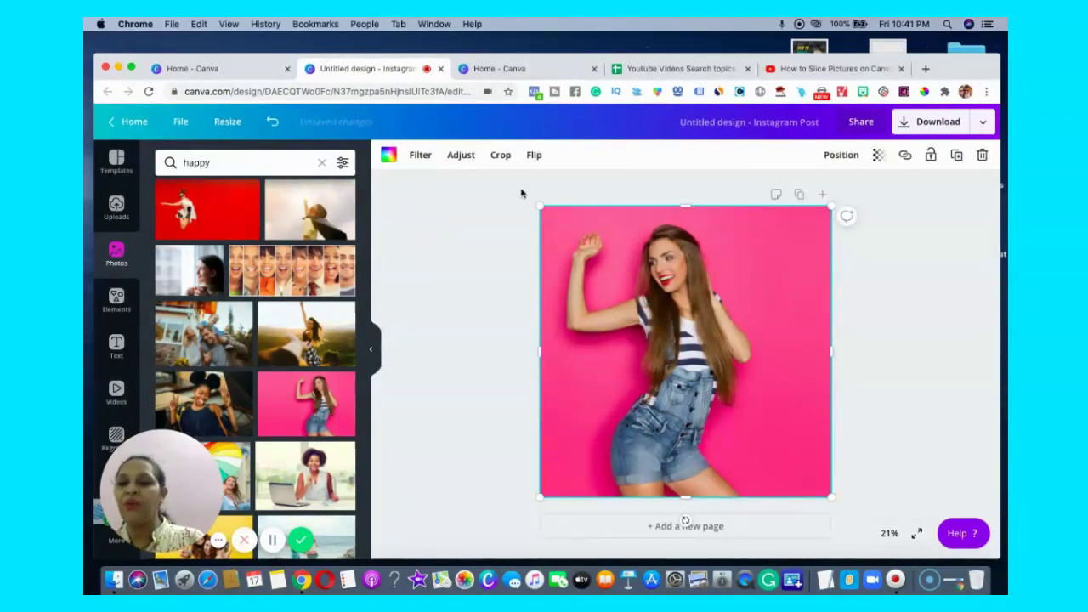
pyautogui.click(879, 340)
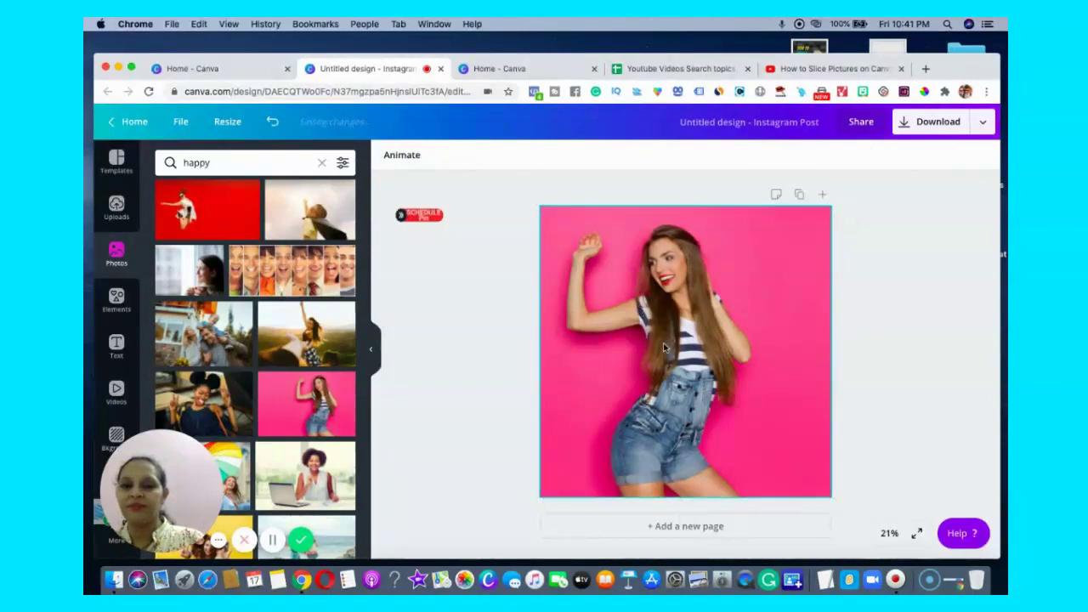
pyautogui.click(663, 343)
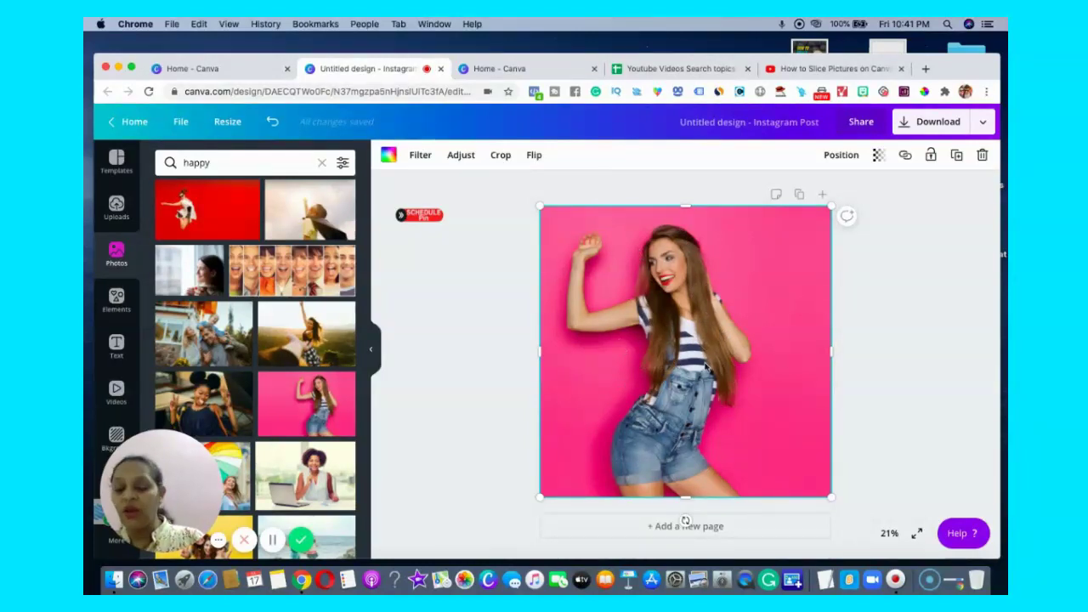
pyautogui.click(921, 385)
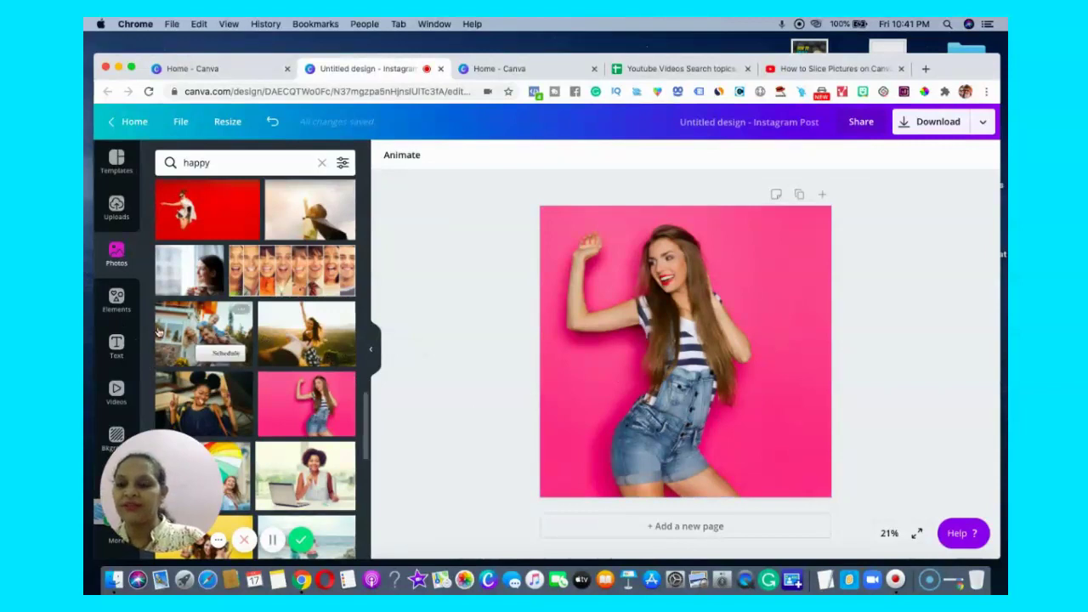
# Step: Add a square shape and fill it with the photo's pink from Photo Colors
pyautogui.click(117, 299)
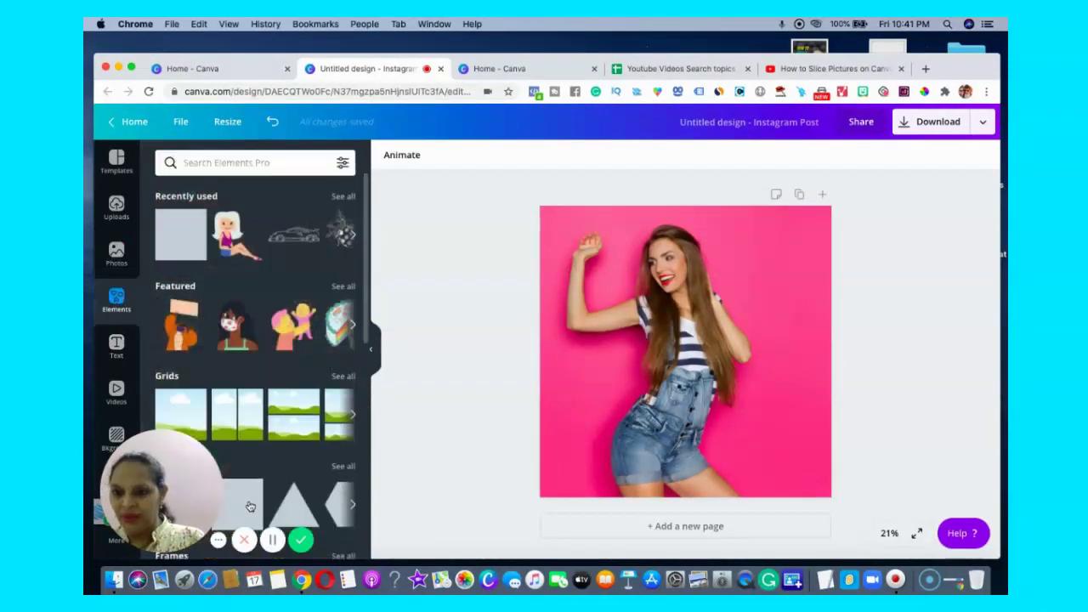
pyautogui.click(180, 234)
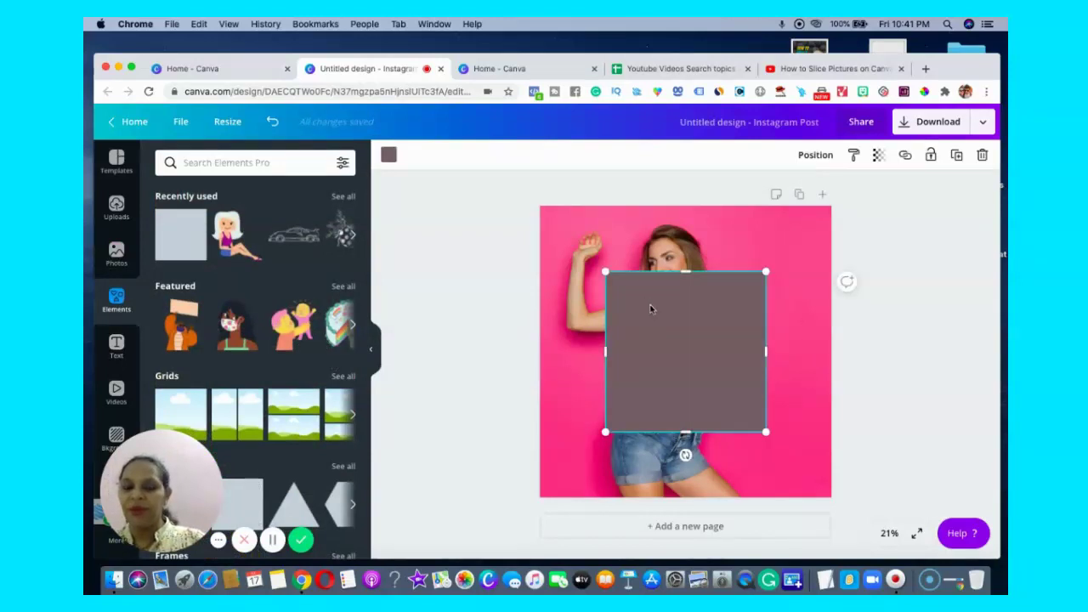
pyautogui.click(389, 157)
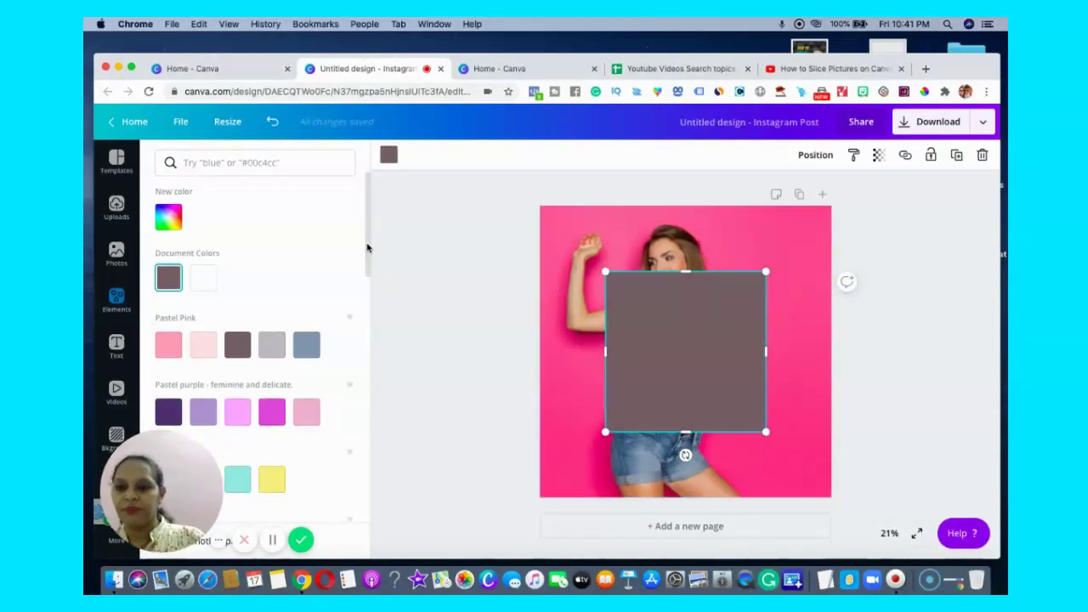
pyautogui.moveTo(367, 246); pyautogui.dragTo(374, 491)
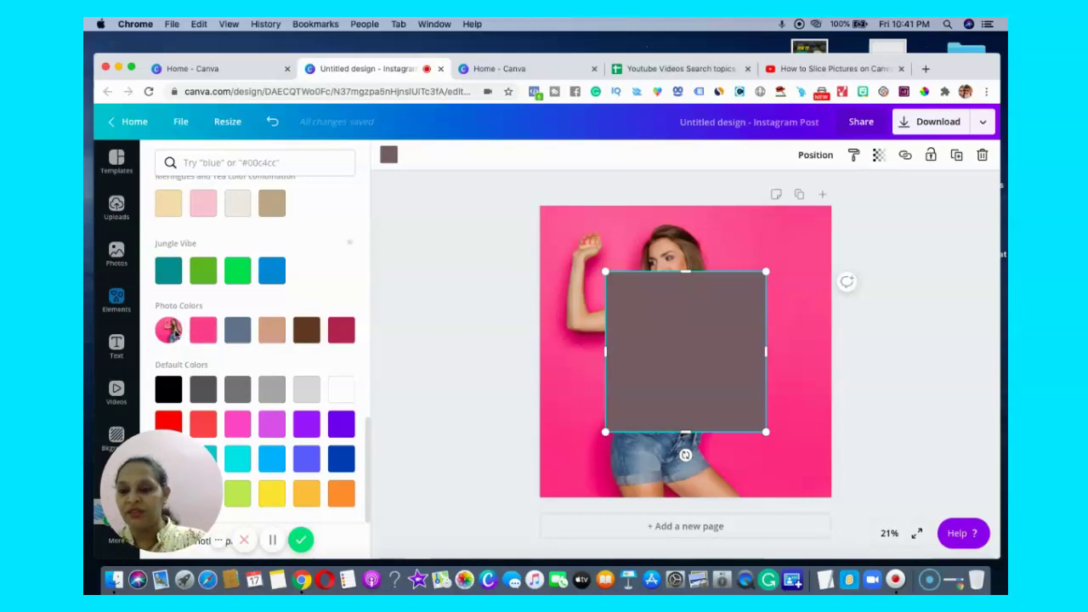
pyautogui.click(200, 333)
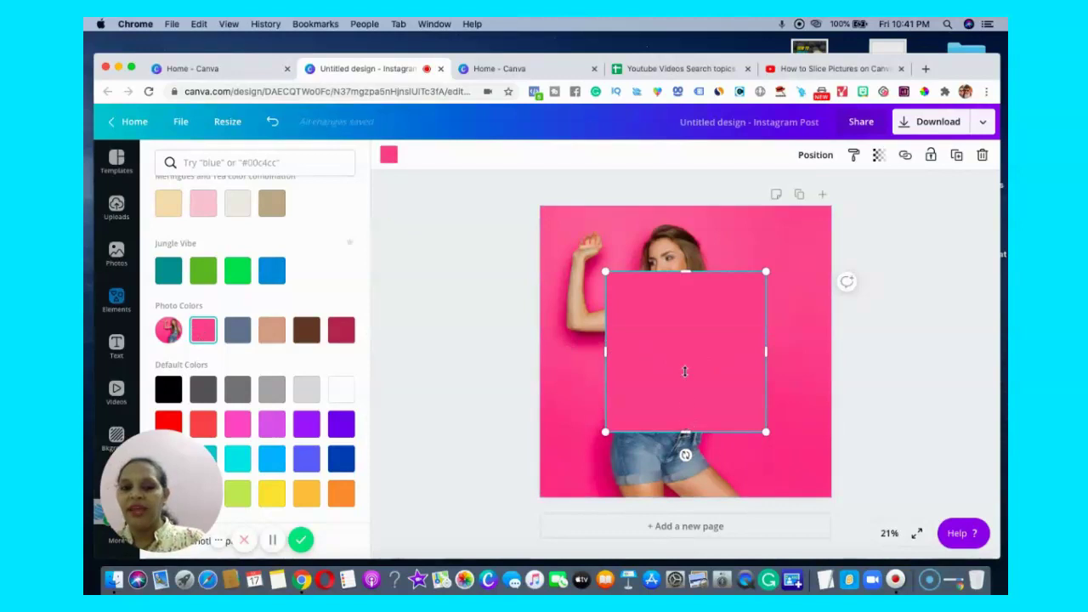
# Step: Squash the pink square into a thin strip spanning the photo's full width at shoulder height
pyautogui.moveTo(685, 432); pyautogui.dragTo(686, 271)
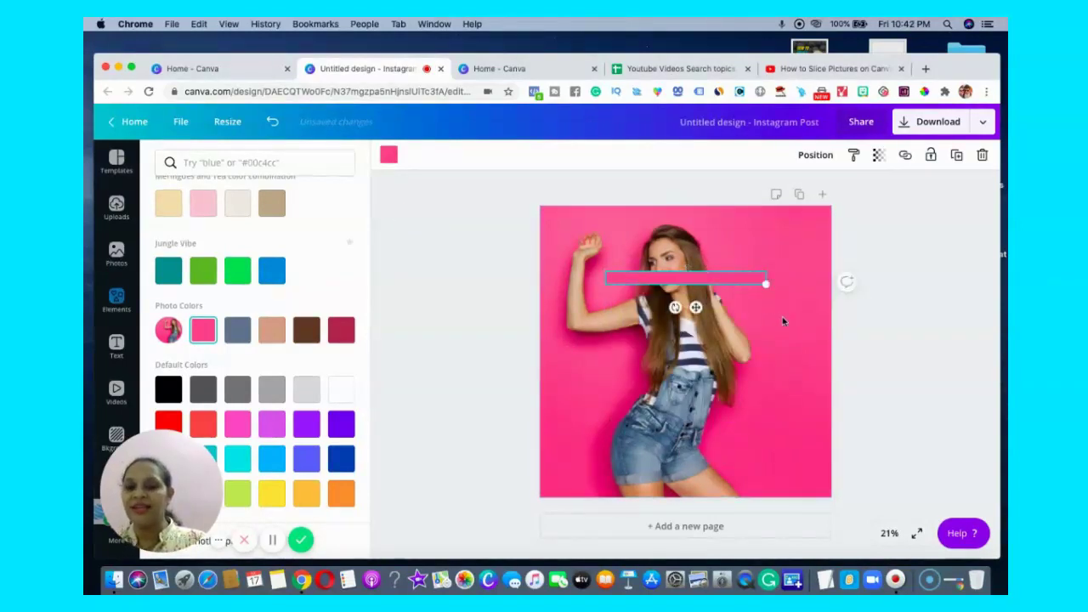
pyautogui.click(783, 321)
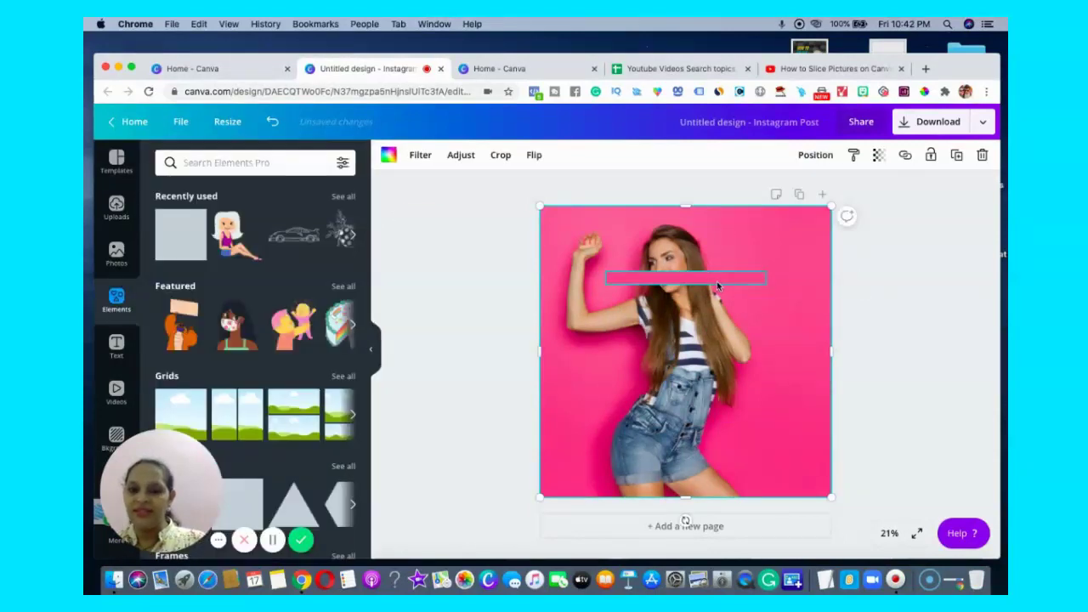
pyautogui.click(709, 281)
pyautogui.moveTo(710, 280); pyautogui.dragTo(697, 281)
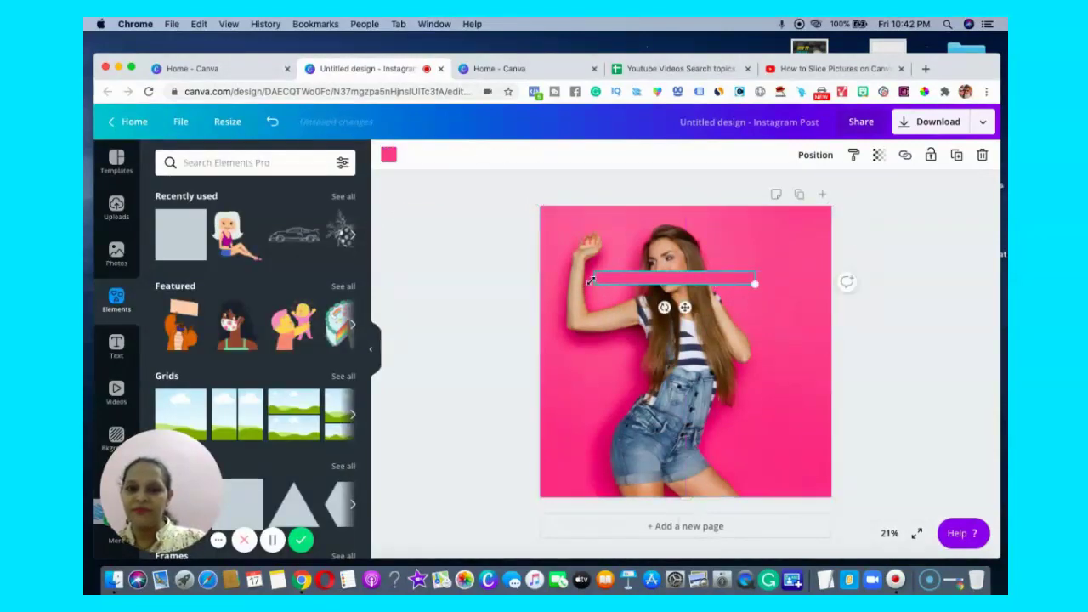
pyautogui.moveTo(594, 277); pyautogui.dragTo(554, 281)
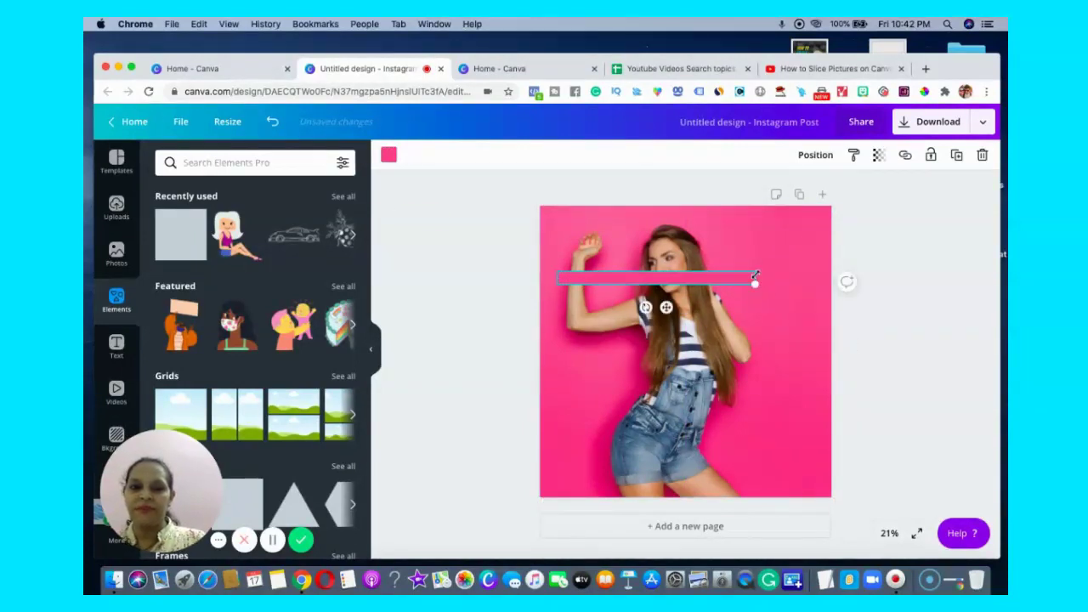
pyautogui.moveTo(755, 276); pyautogui.dragTo(840, 277)
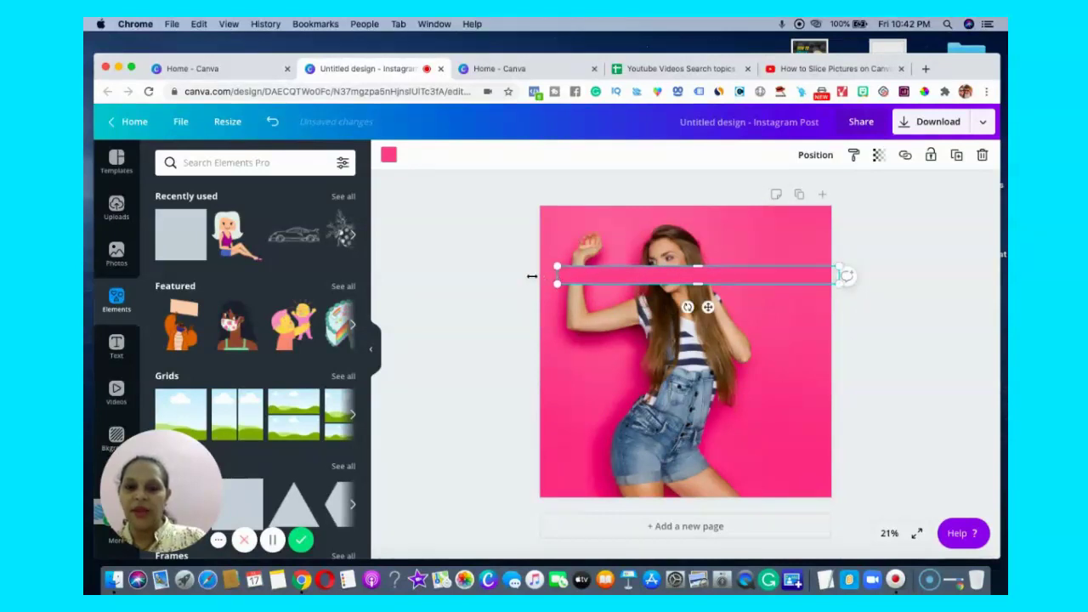
pyautogui.moveTo(532, 277); pyautogui.dragTo(534, 276)
pyautogui.click(800, 356)
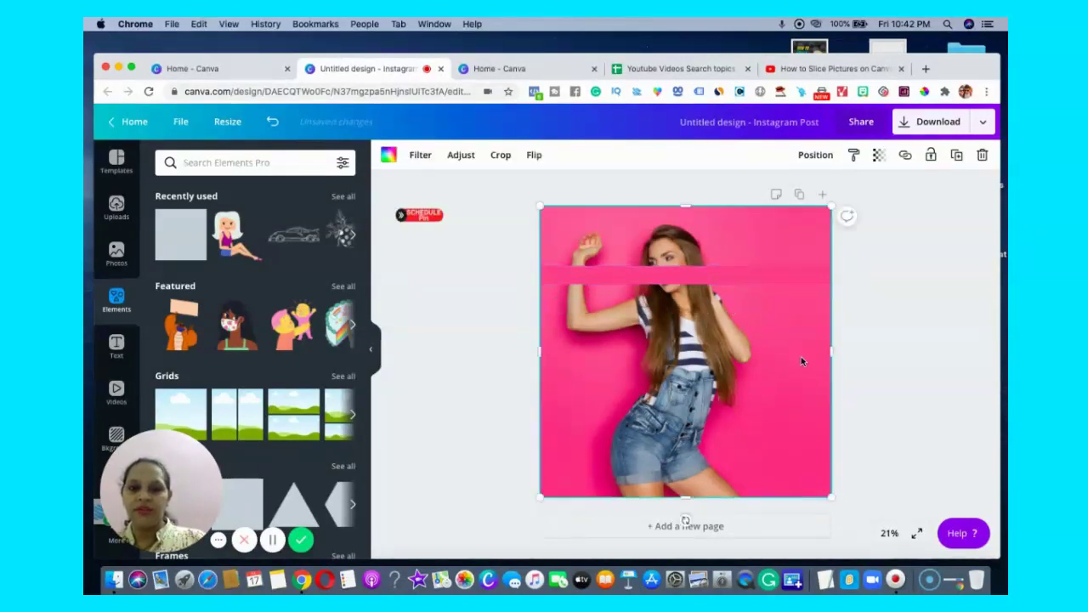
# Step: Duplicate the pink strip and move a copy lower, across the woman's chest
pyautogui.click(745, 284)
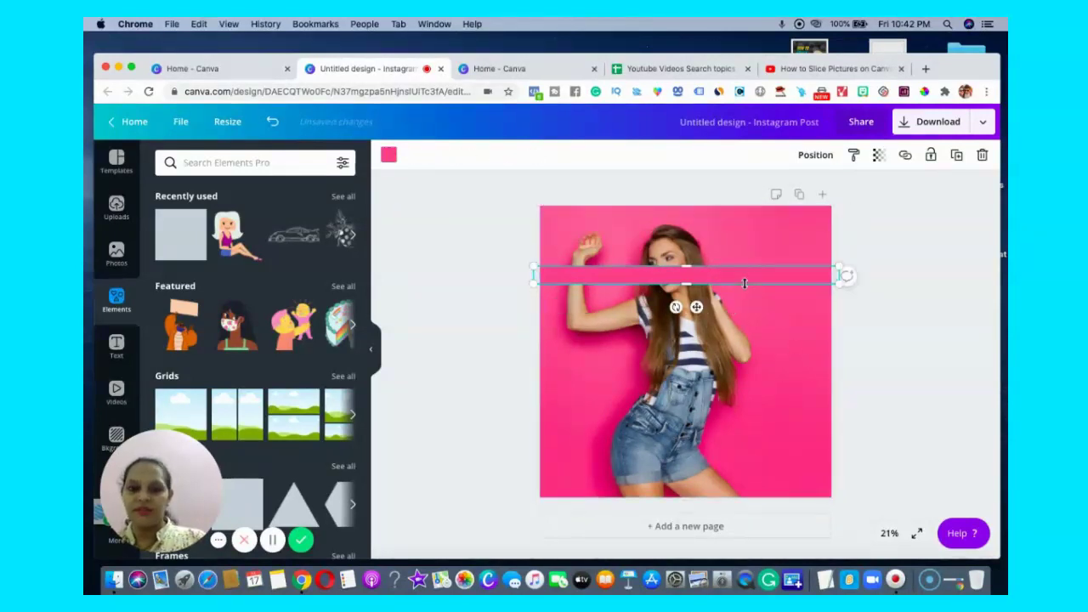
pyautogui.click(957, 159)
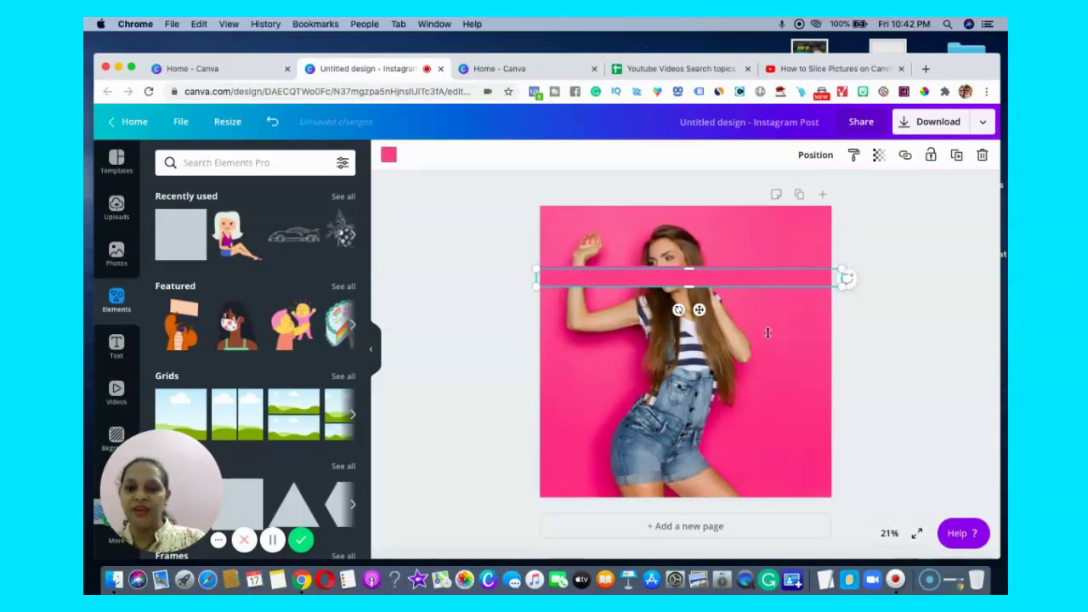
pyautogui.moveTo(768, 332)
pyautogui.mouseDown()
pyautogui.moveTo(768, 343)
pyautogui.moveTo(765, 319)
pyautogui.mouseUp()
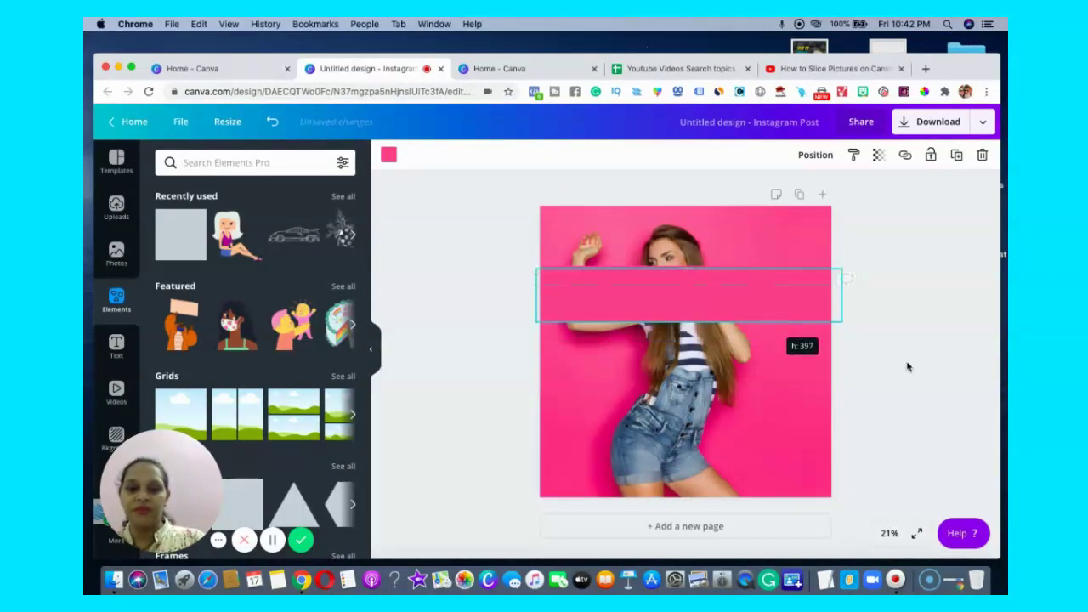
pyautogui.click(274, 122)
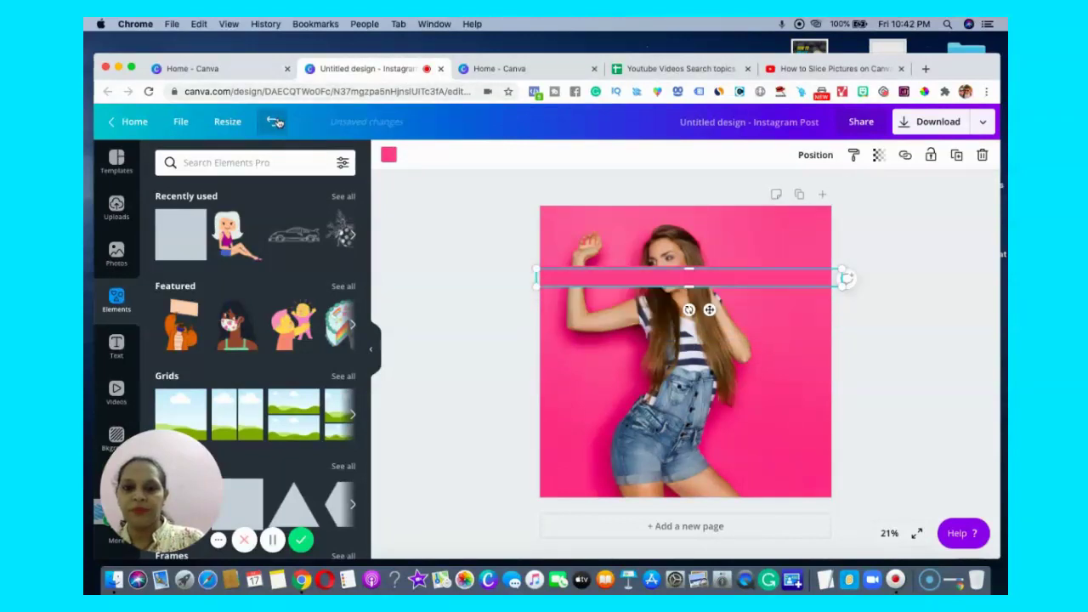
pyautogui.click(904, 352)
pyautogui.click(716, 273)
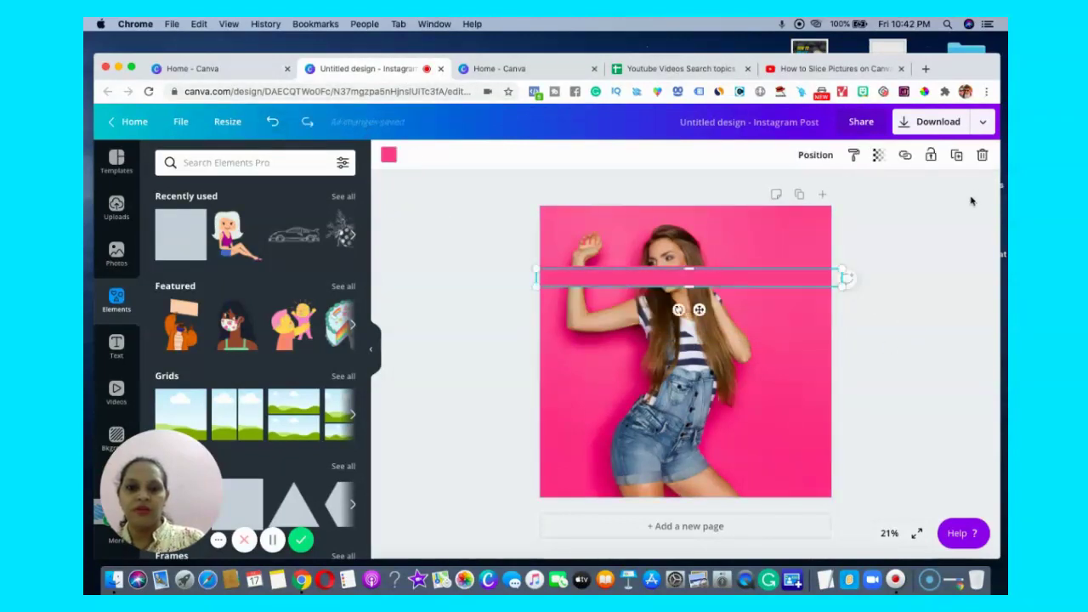
pyautogui.click(958, 160)
pyautogui.click(818, 325)
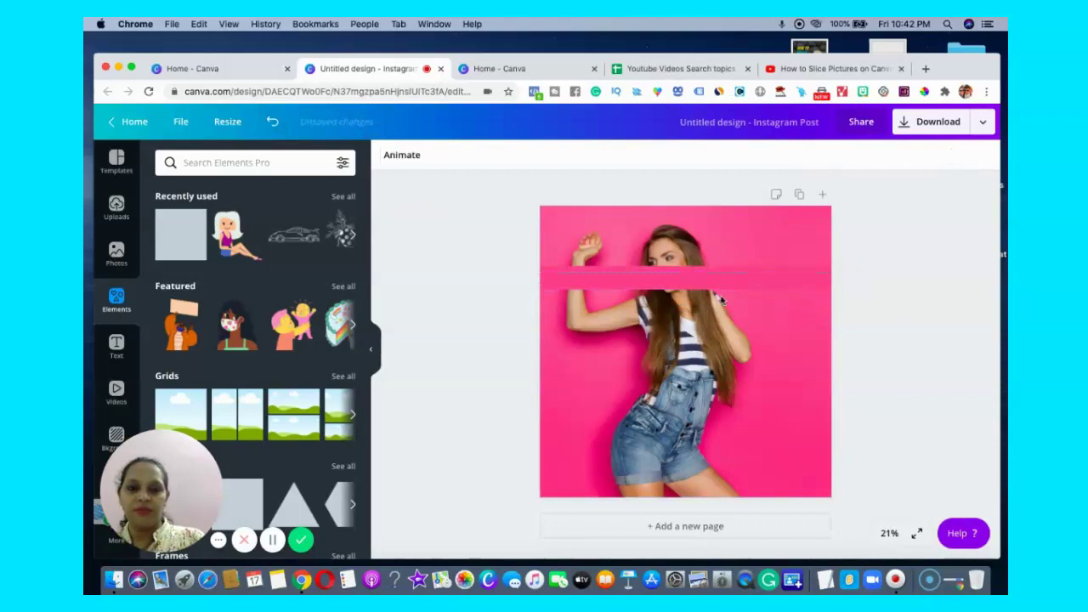
pyautogui.click(694, 281)
pyautogui.moveTo(694, 282); pyautogui.dragTo(696, 331)
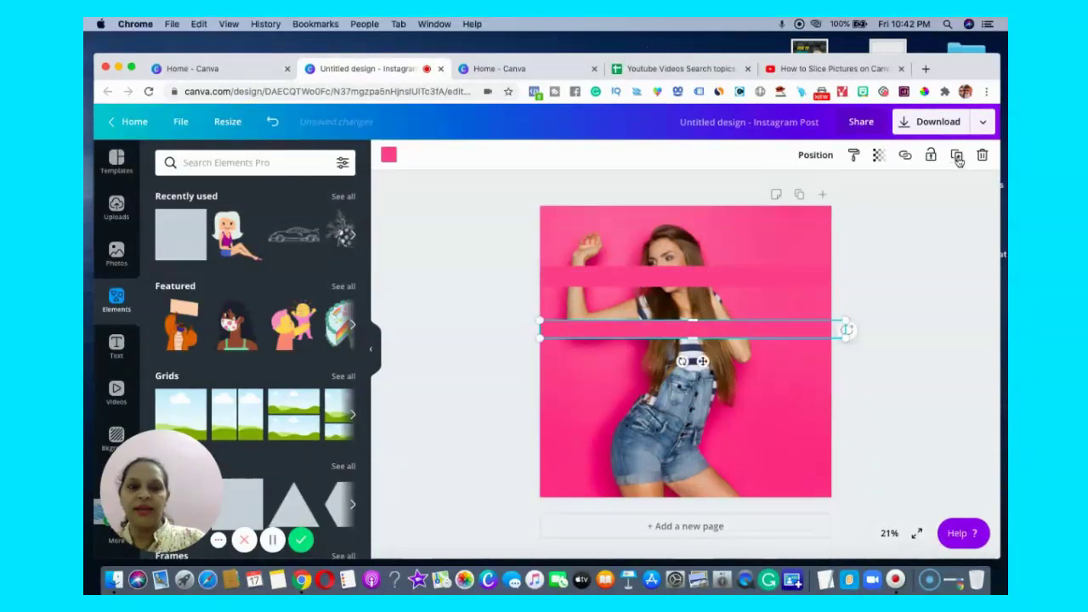
# Step: Reposition the copies, moving the lowest across her thighs for four evenly spaced strips
pyautogui.click(904, 413)
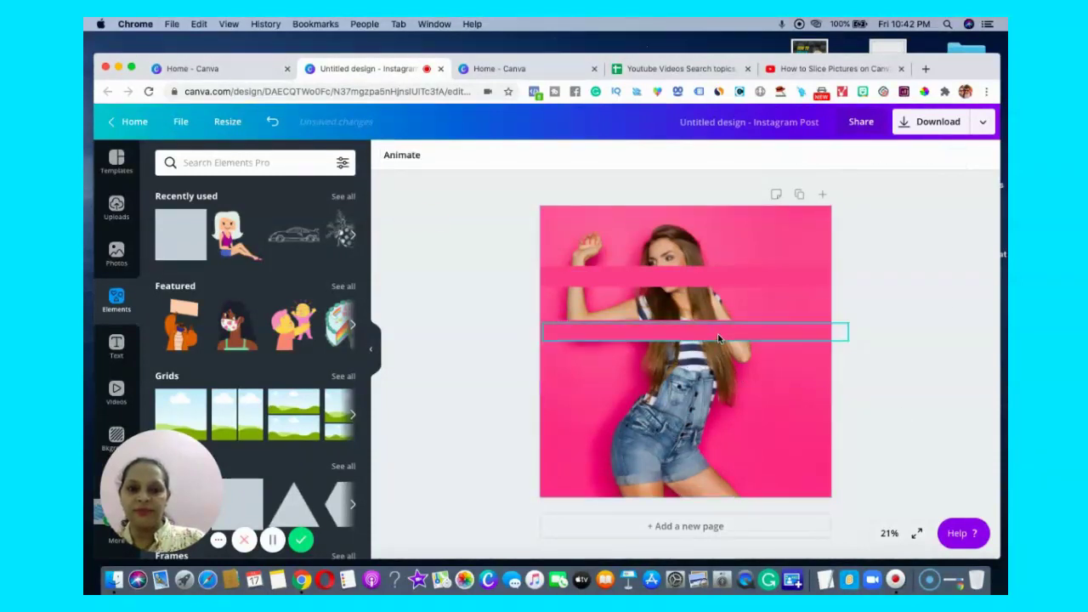
pyautogui.moveTo(723, 364)
pyautogui.mouseDown()
pyautogui.moveTo(722, 410)
pyautogui.moveTo(712, 391)
pyautogui.moveTo(731, 382)
pyautogui.mouseUp()
pyautogui.click(942, 229)
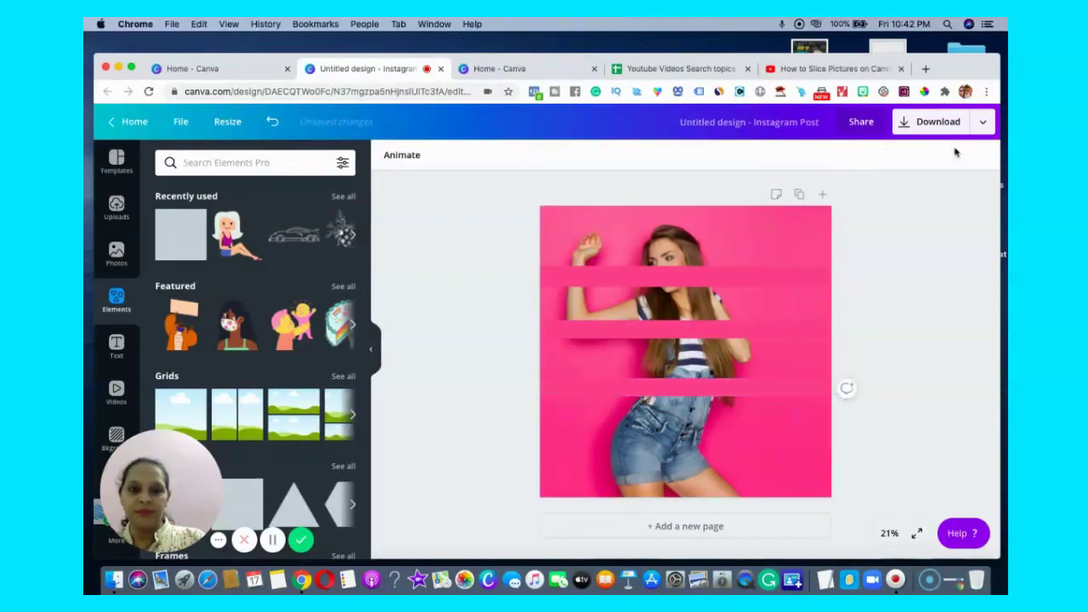
pyautogui.click(759, 397)
pyautogui.click(948, 374)
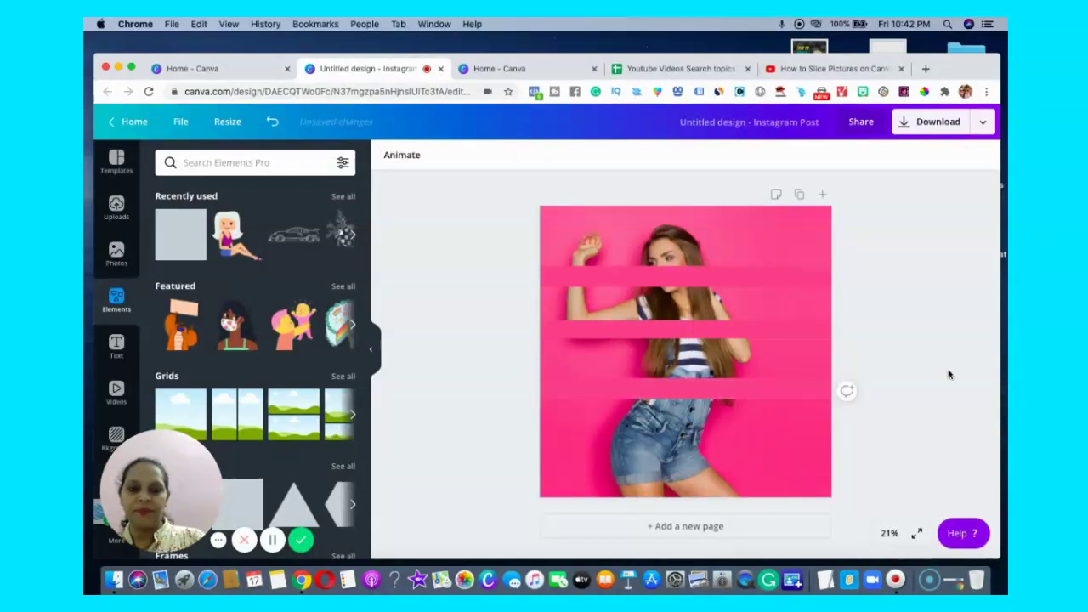
pyautogui.click(770, 389)
pyautogui.moveTo(771, 399); pyautogui.dragTo(790, 450)
pyautogui.click(898, 457)
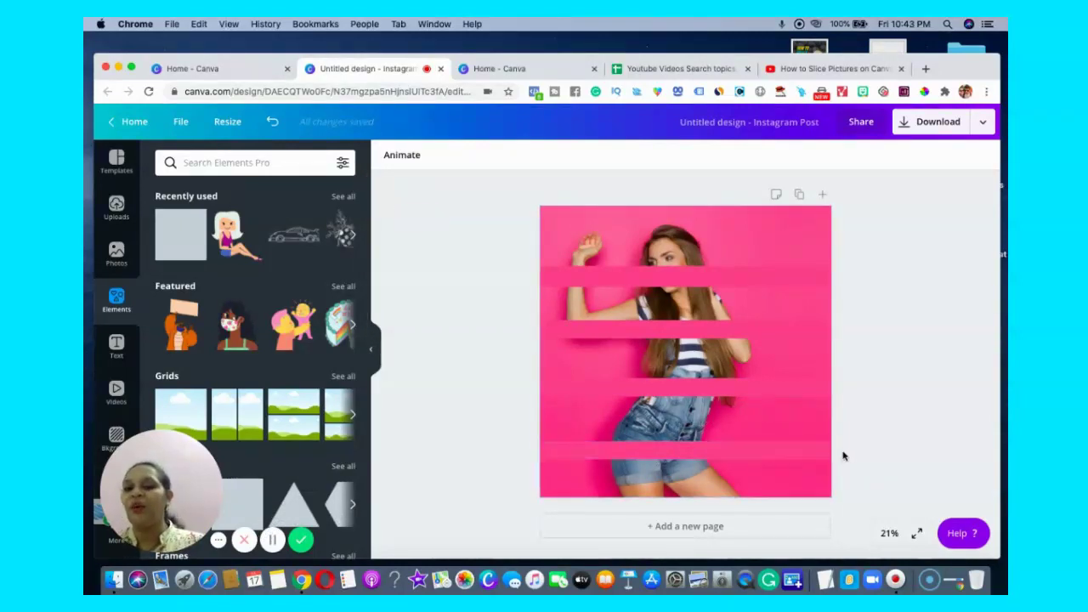
# Step: Download the design as PNG 'Untitled design.png' to the Desktop and check it in Preview
pyautogui.click(933, 123)
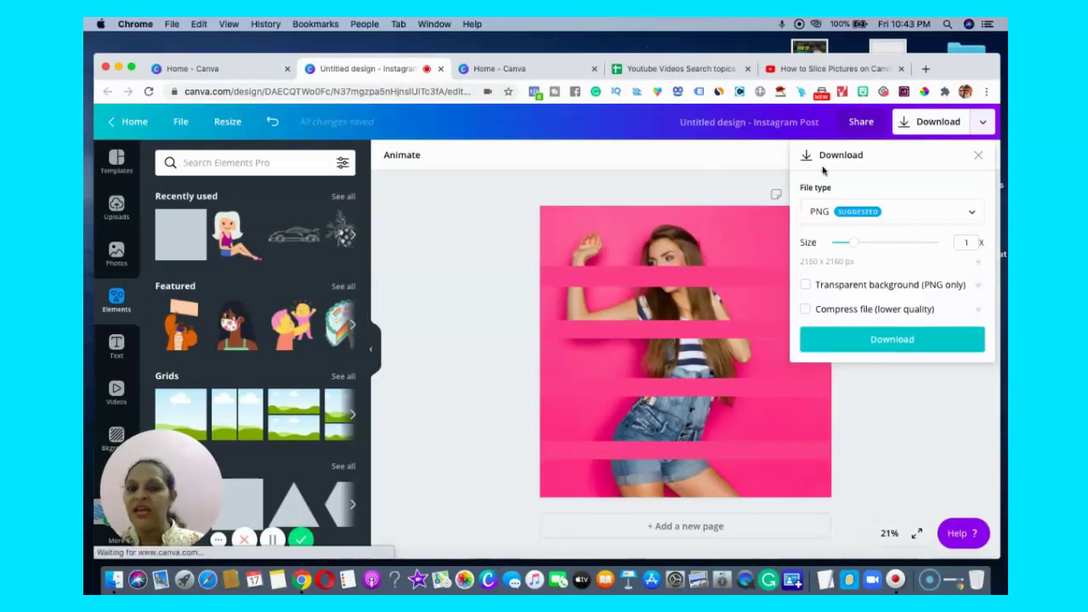
pyautogui.click(852, 345)
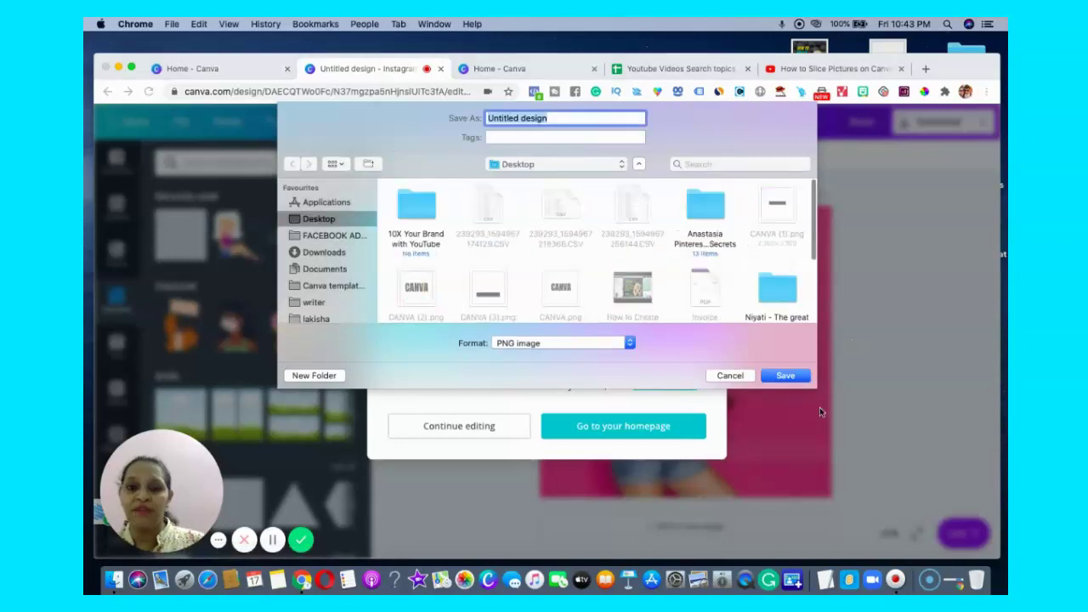
pyautogui.click(786, 376)
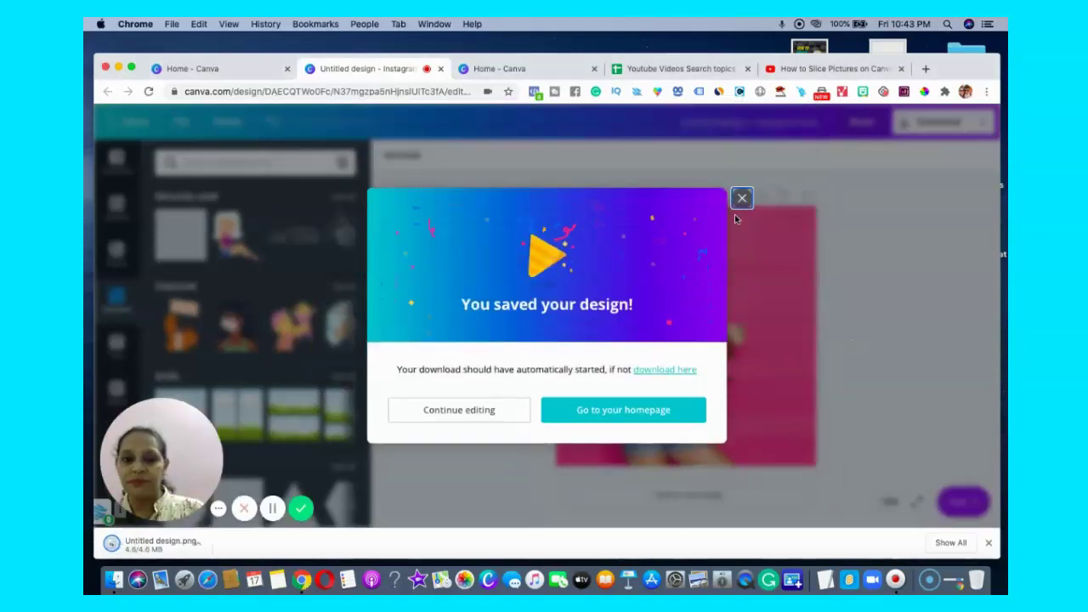
pyautogui.click(741, 199)
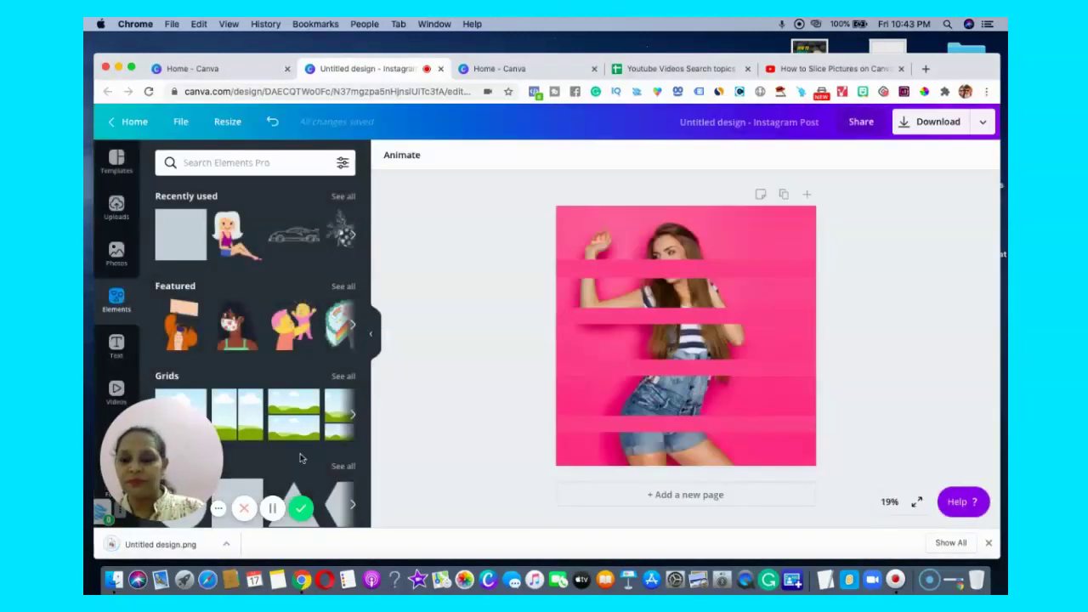
pyautogui.click(181, 549)
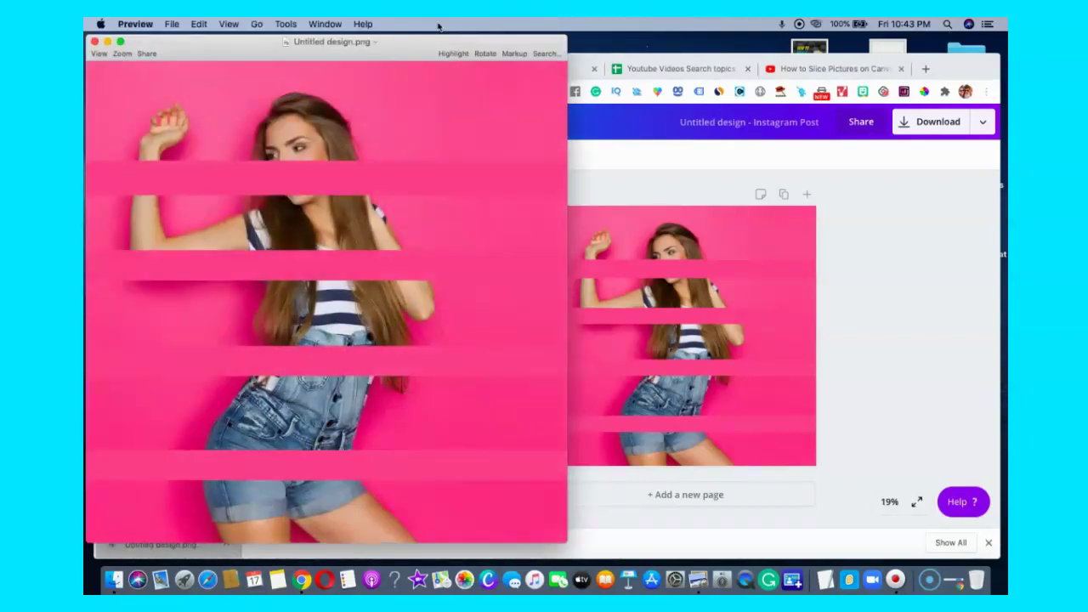
pyautogui.click(94, 42)
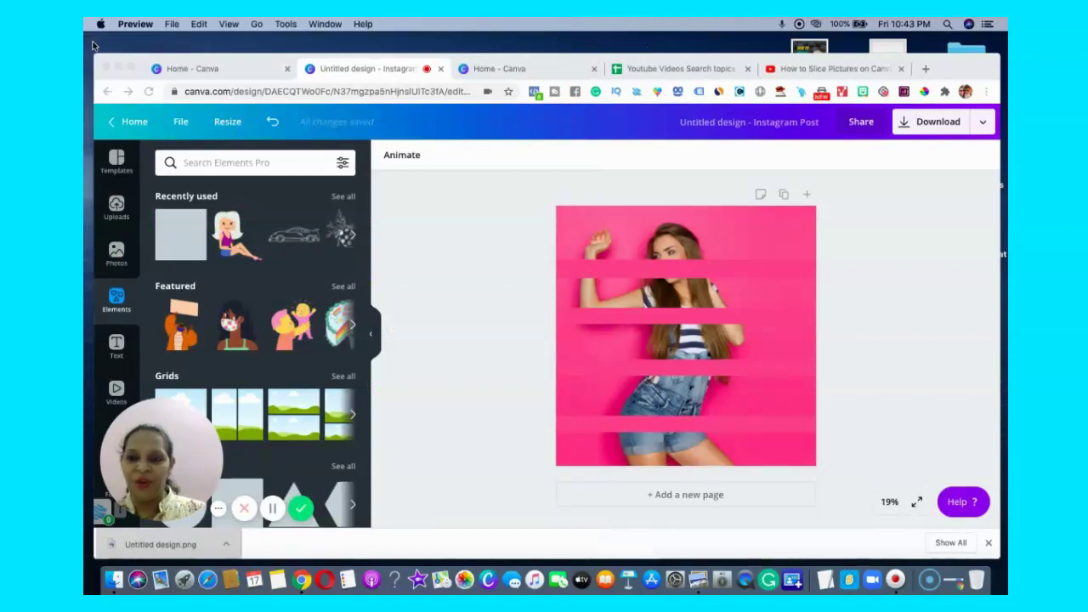